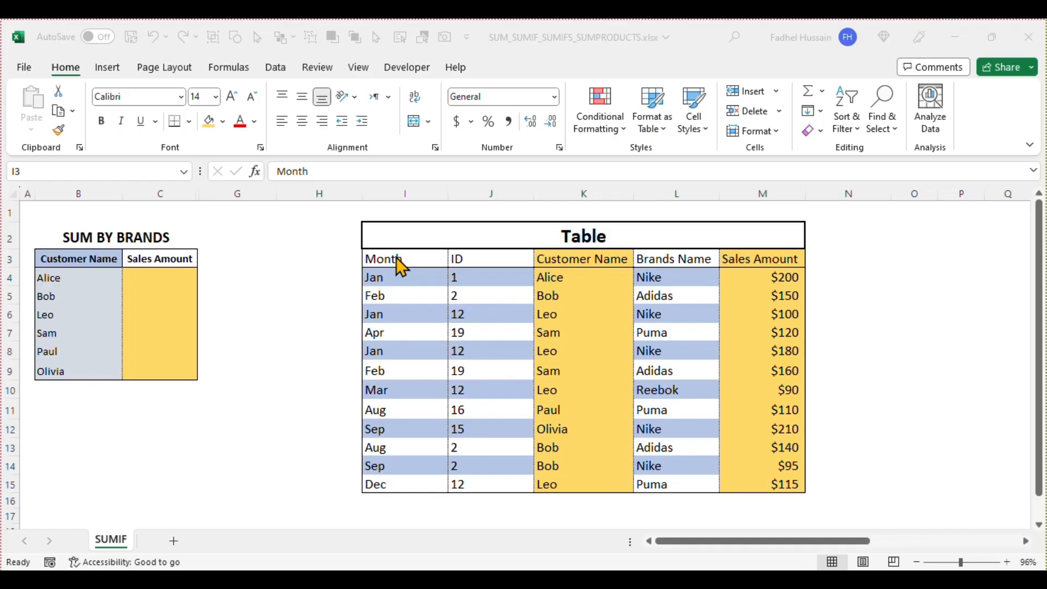
left_click(395, 257)
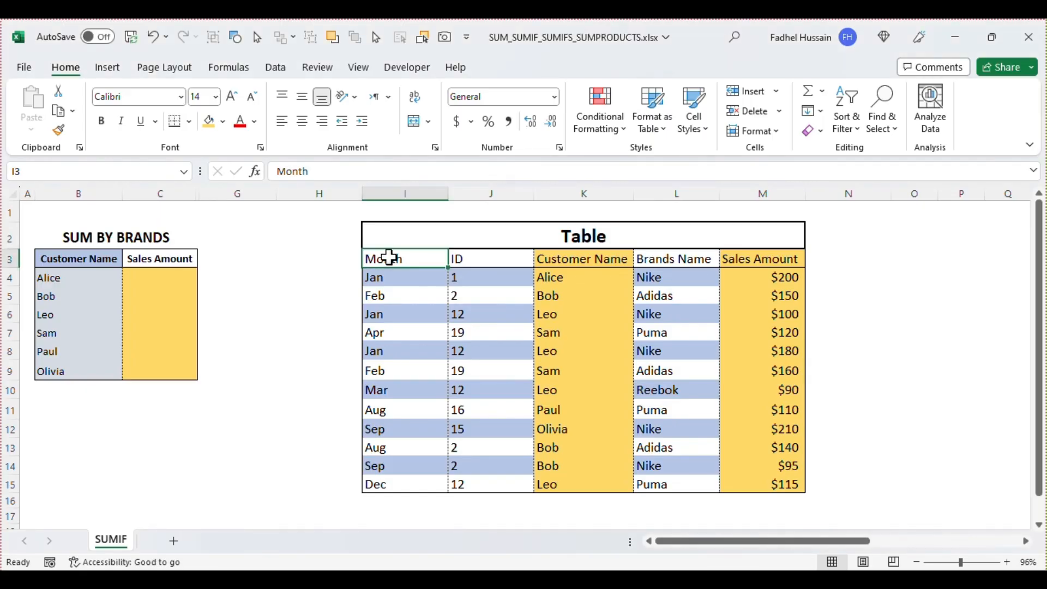
left_click_drag(389, 257, 737, 491)
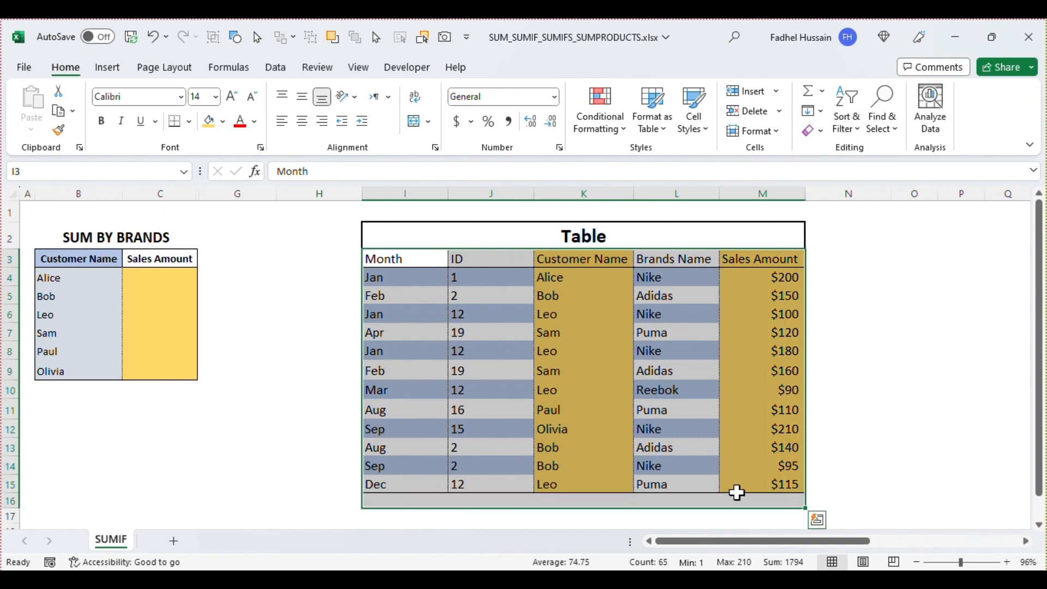
left_click(409, 258)
left_click_drag(409, 258, 759, 253)
Enter a SUMIF formula in C4 with range K4:K15, criteria B4 and sum range M4:M15
type("=")
type("sumif")
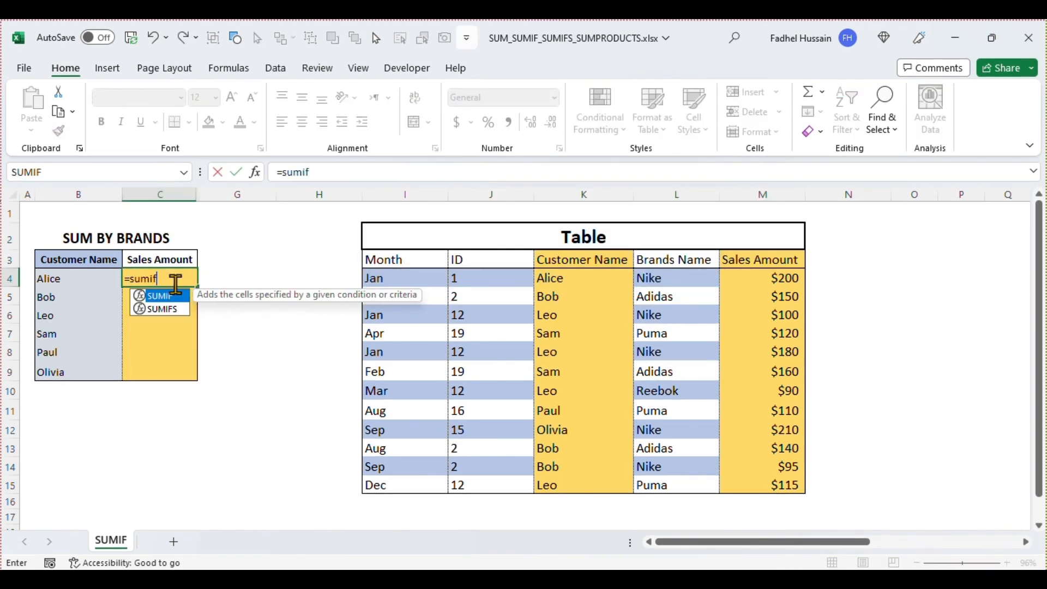
type("(")
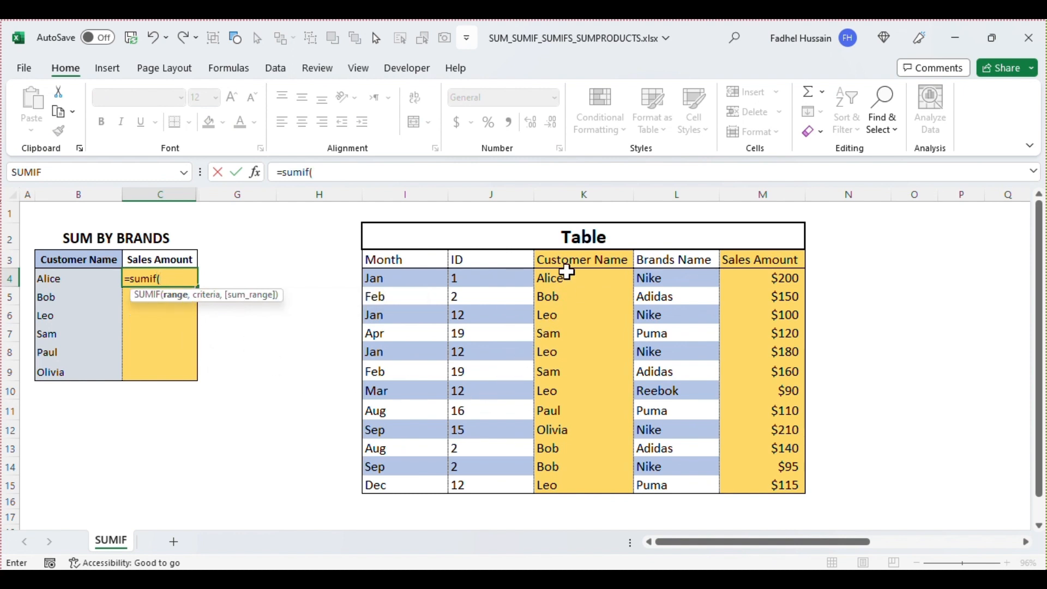
left_click_drag(567, 271, 583, 485)
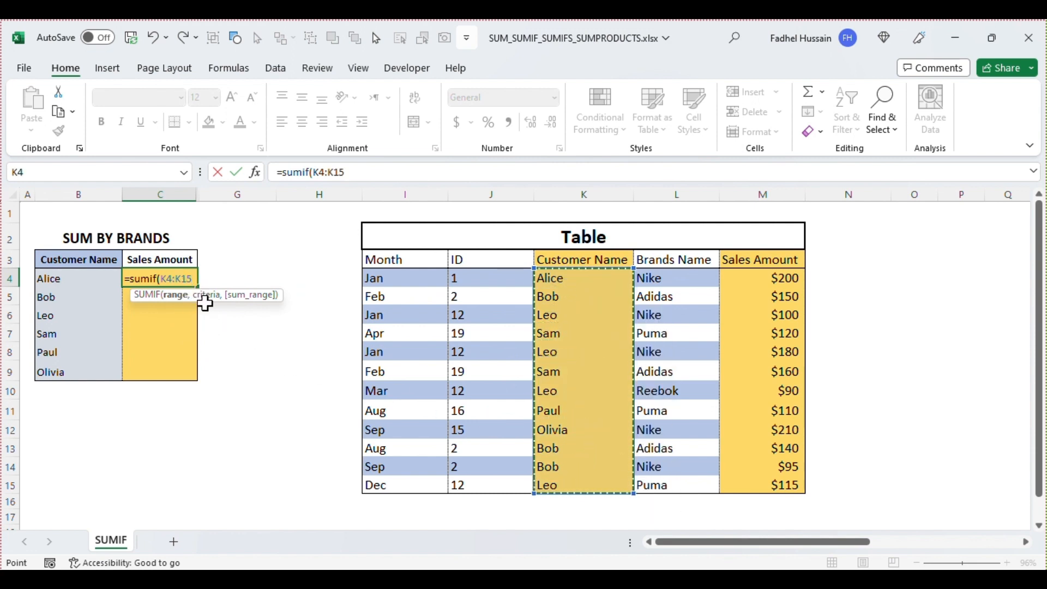
type(",")
left_click(45, 281)
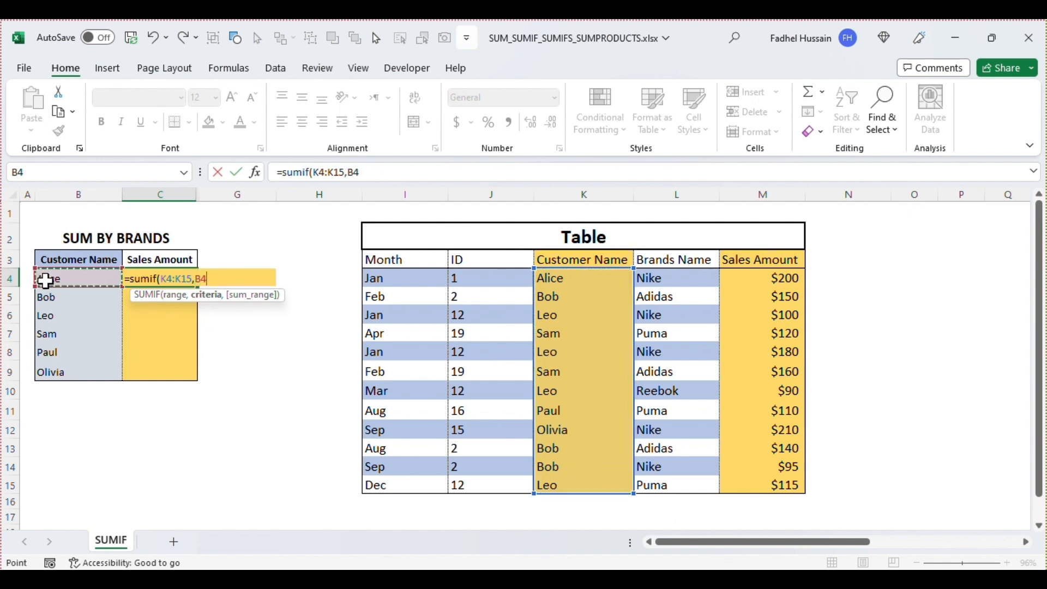
type(",")
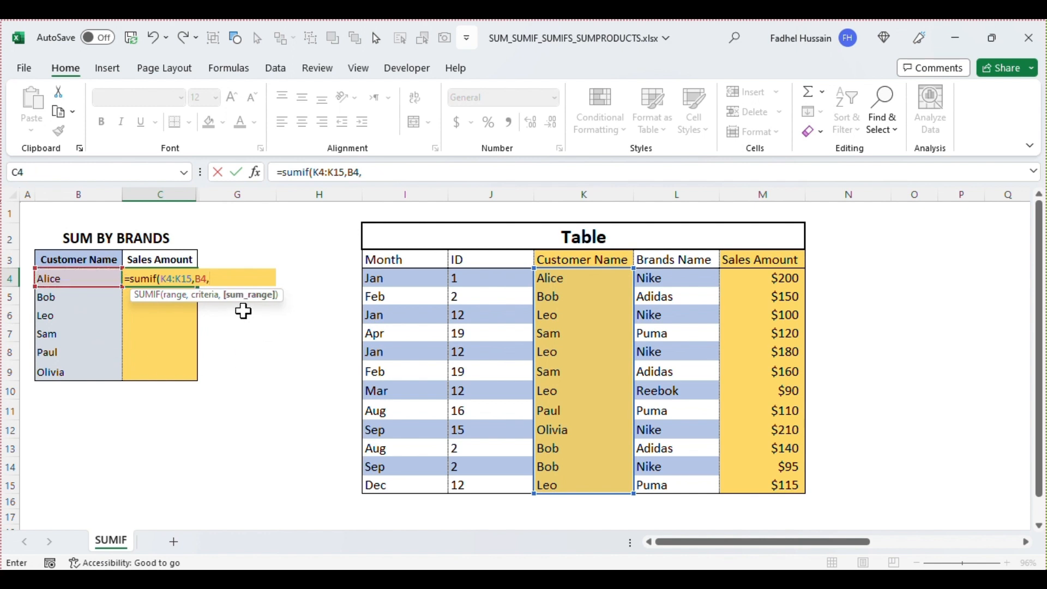
left_click_drag(780, 278, 779, 484)
key("ctrl+Return")
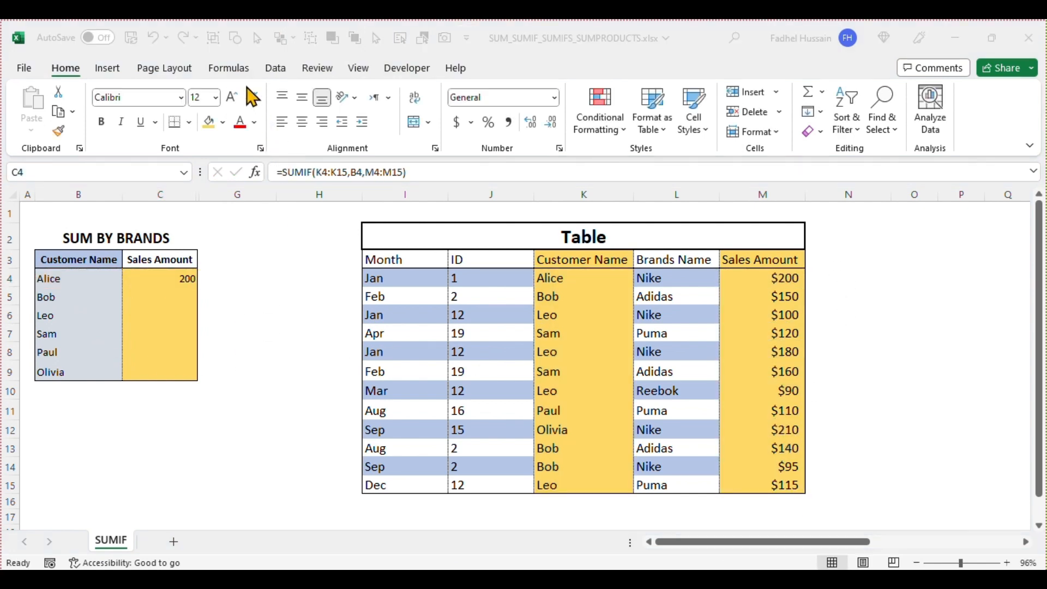
Review the function arguments of the SUMIF formula in C4
left_click(236, 72)
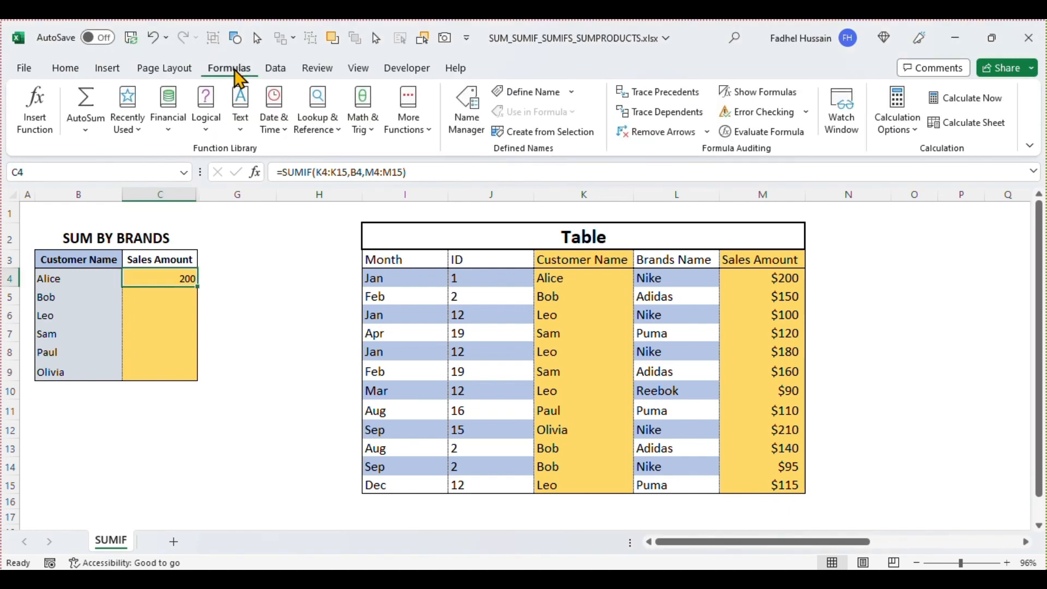
left_click(34, 112)
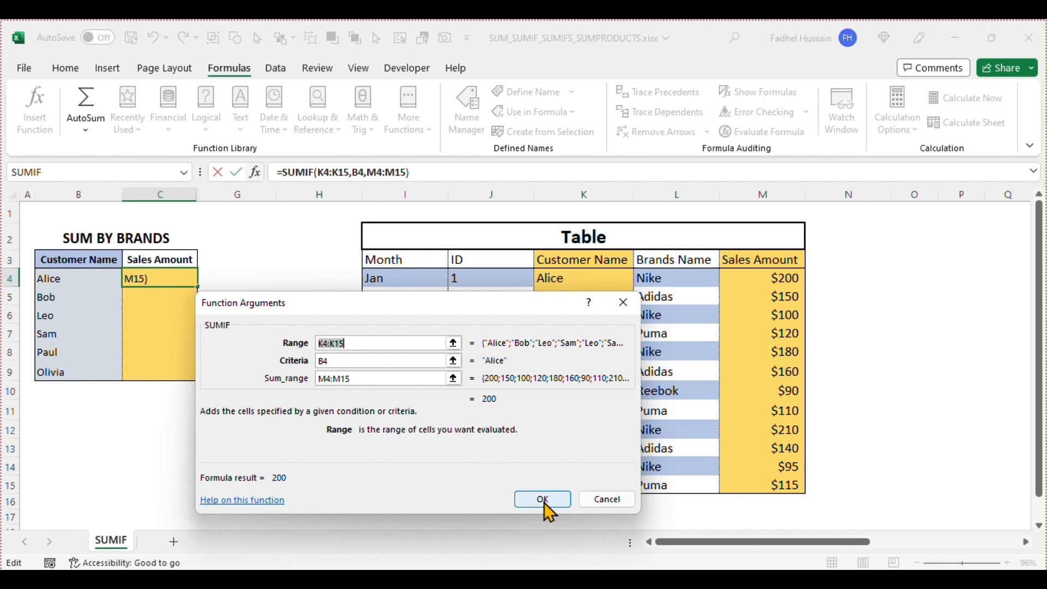
left_click(544, 501)
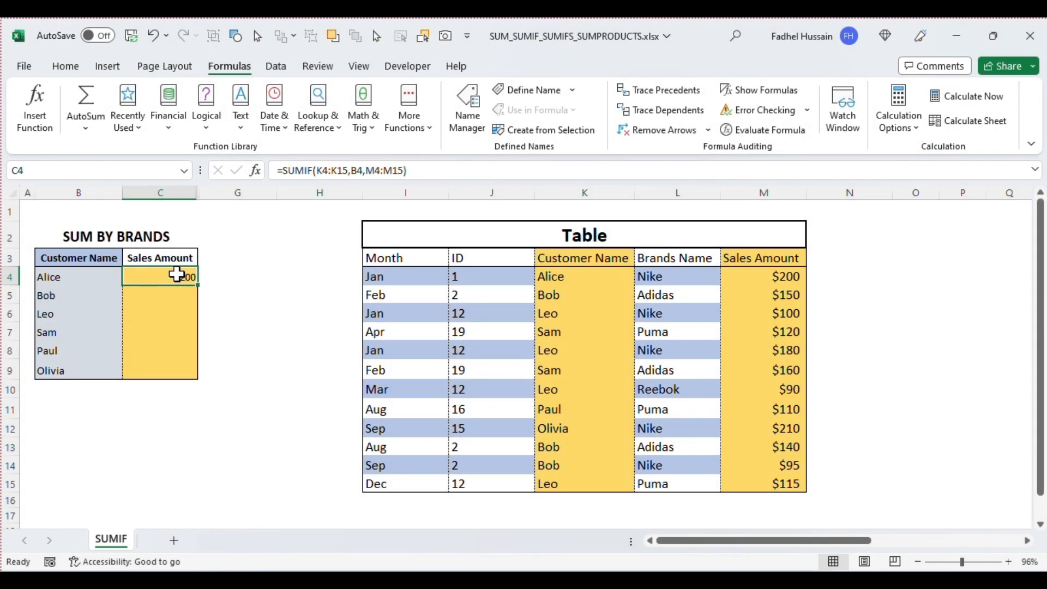
Copy cell C4 and paste only its formula into C5:C9 with Paste Special
right_click(176, 274)
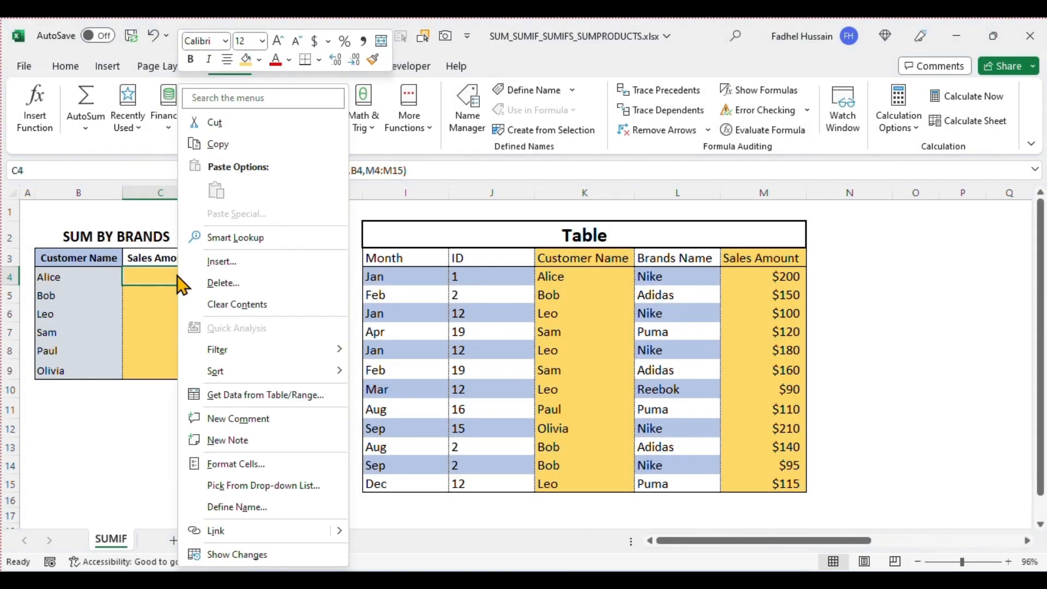
left_click(223, 153)
left_click_drag(168, 292, 168, 367)
right_click(168, 341)
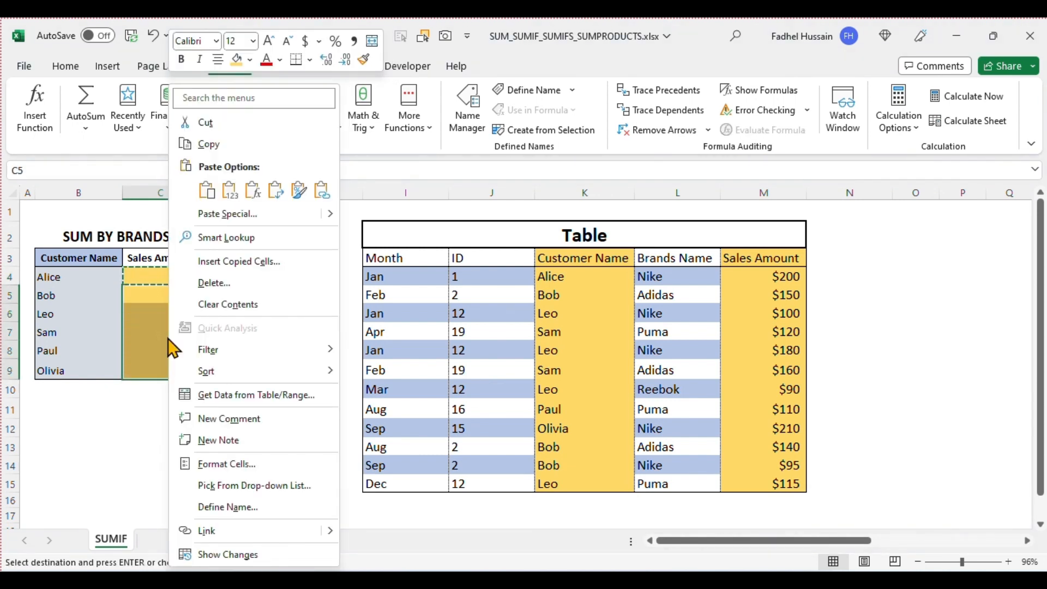
left_click(254, 218)
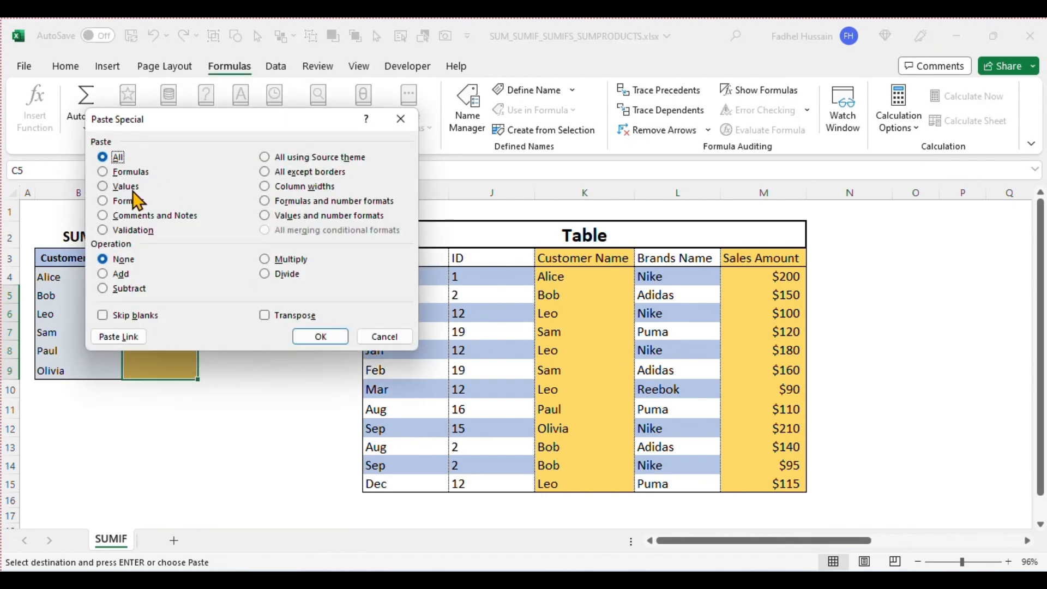
left_click(131, 176)
left_click(317, 338)
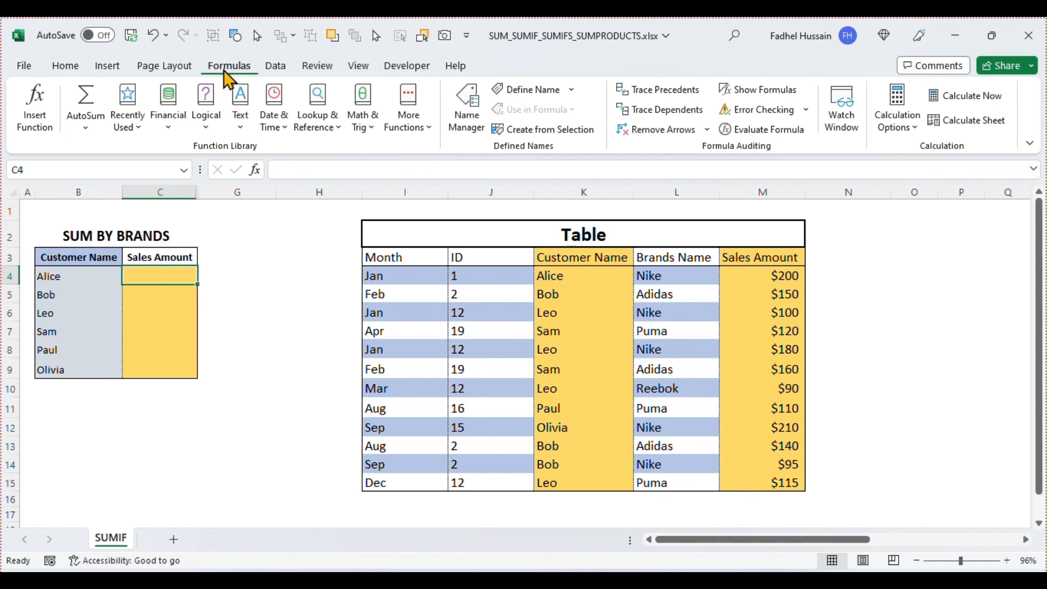
Search for the function "sumif" and insert SUMIF into cell C4
left_click(31, 120)
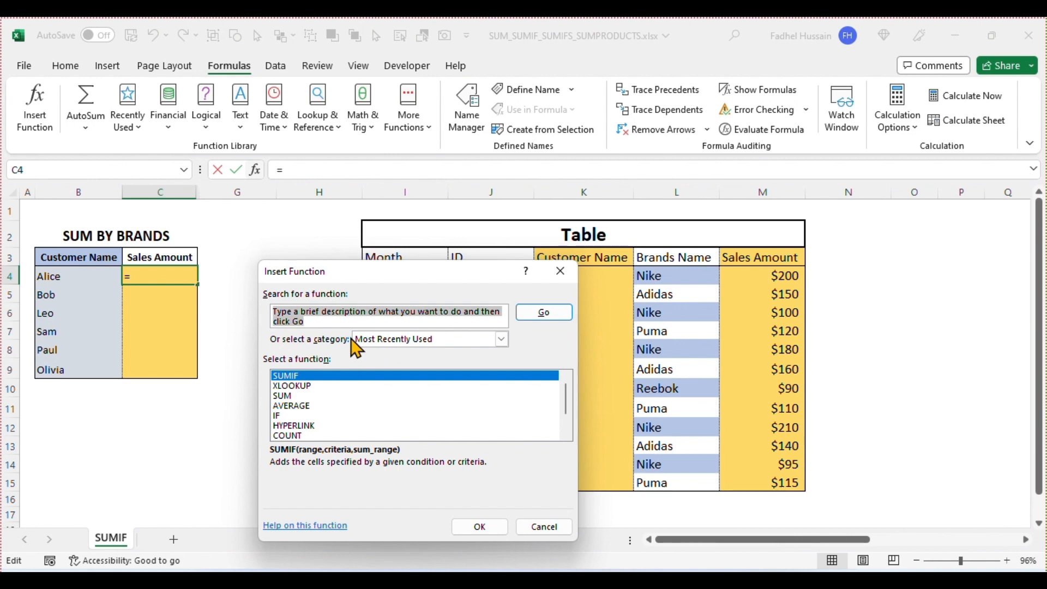
type("sumif")
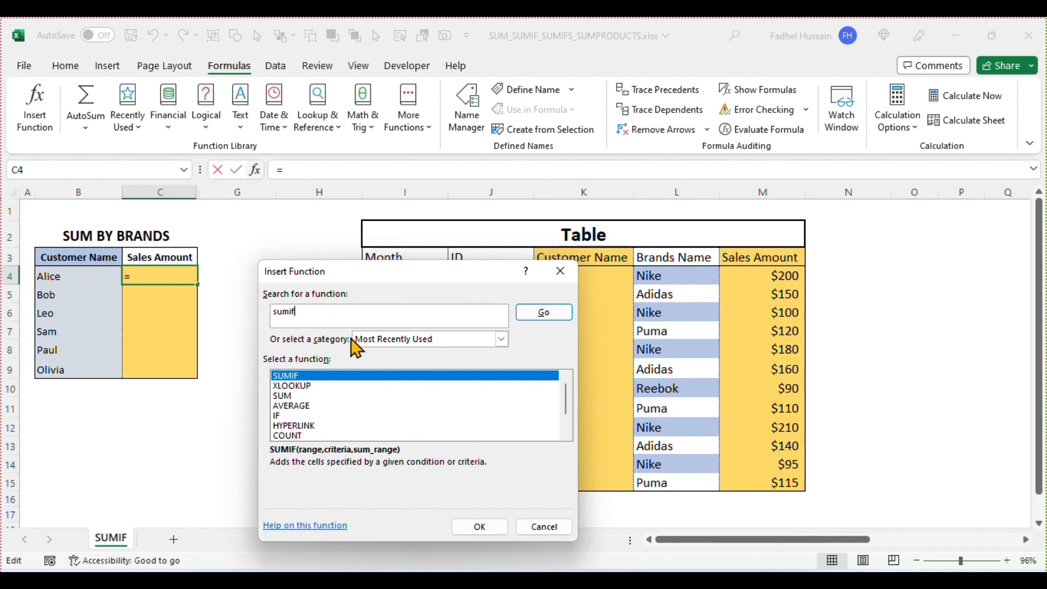
left_click(551, 316)
left_click(554, 322)
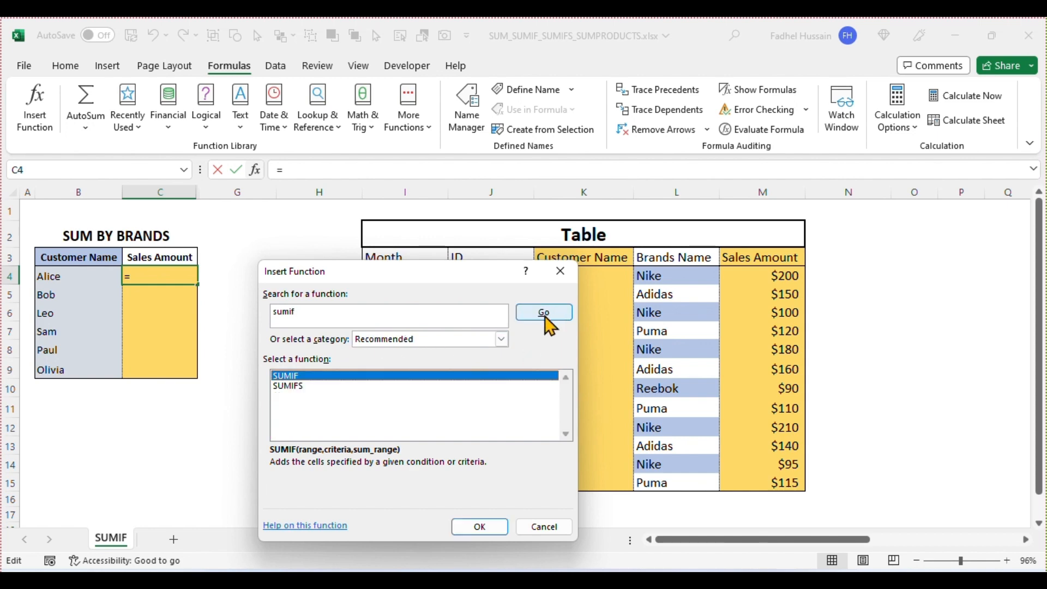
double_click(369, 377)
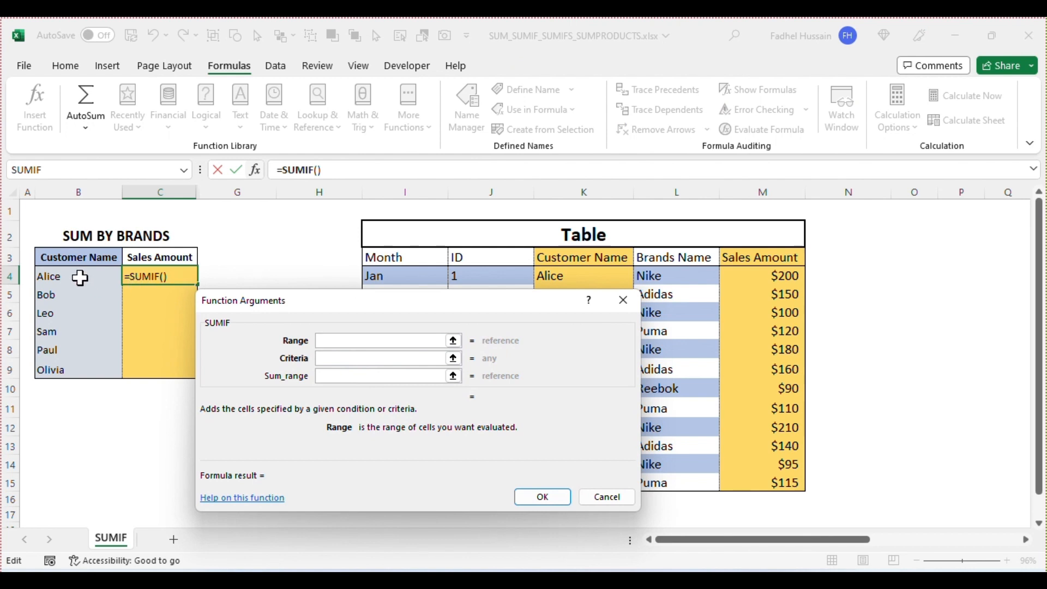
Set the SUMIF range to K4:K15, criteria to B4 and sum range to M4:M15, and fill the formula down to C9
left_click_drag(558, 276, 596, 487)
left_click(335, 360)
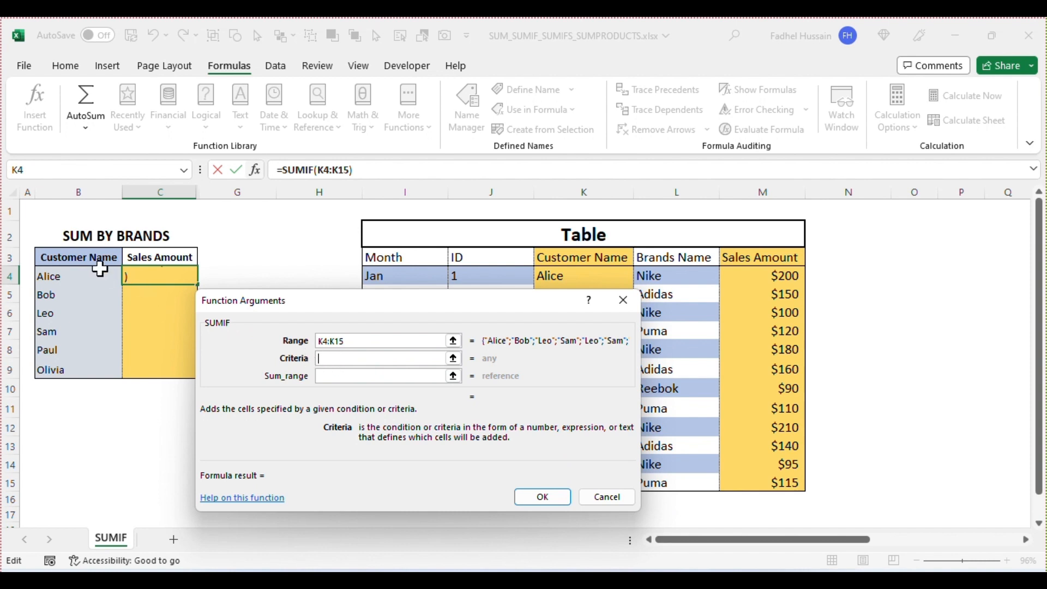
left_click(84, 275)
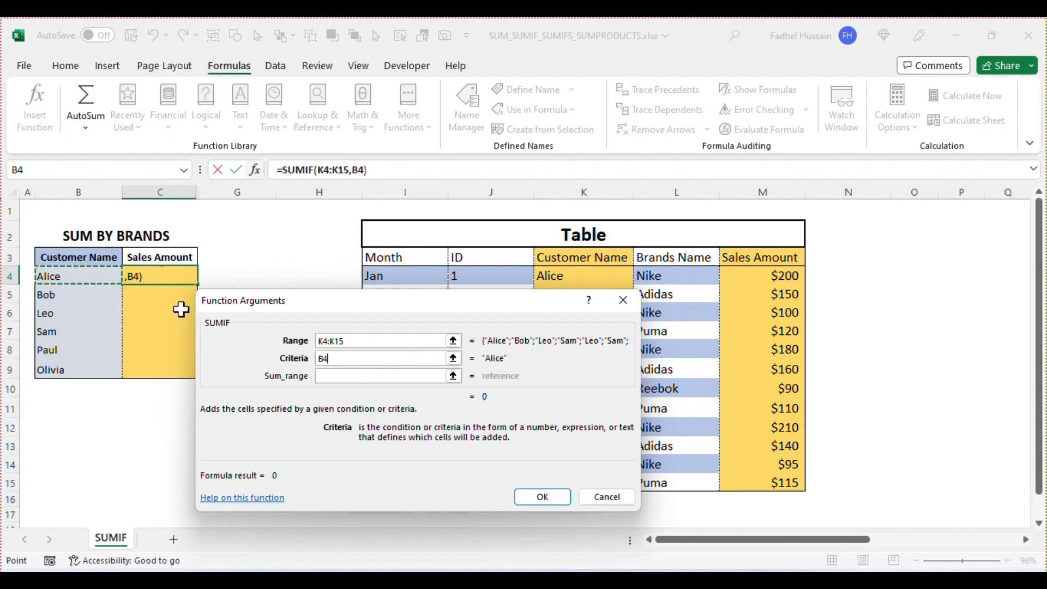
left_click(413, 376)
left_click_drag(782, 276, 790, 469)
left_click(552, 497)
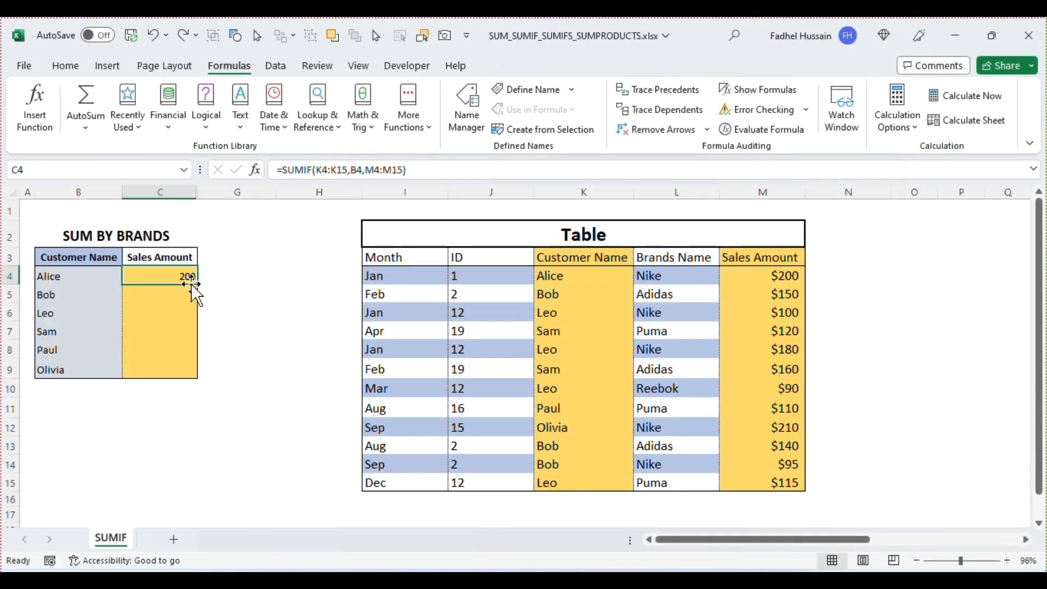
left_click_drag(200, 289, 208, 372)
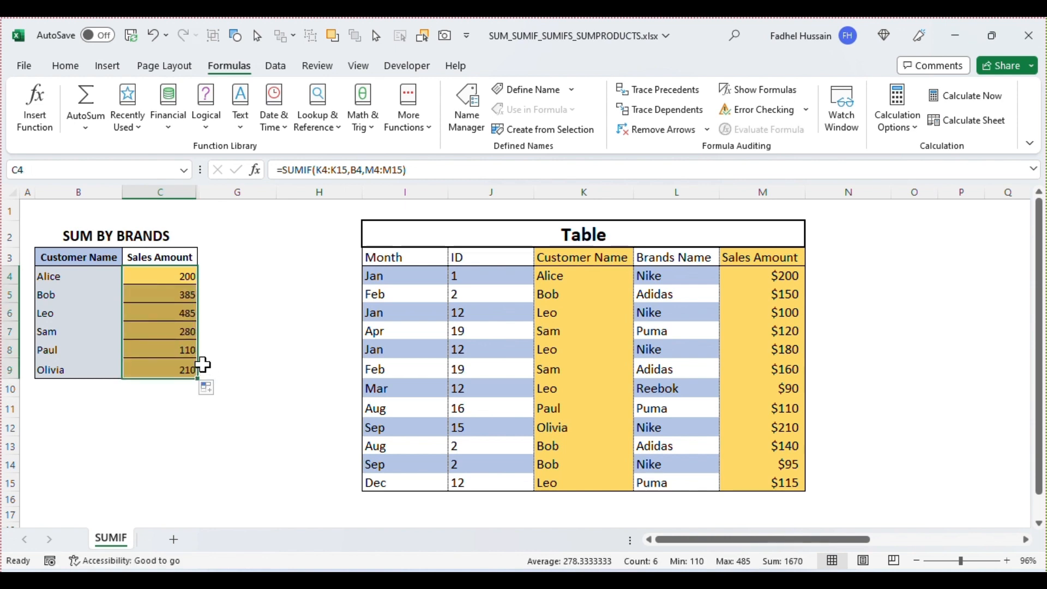
Inspect which ranges the filled formulas in C5 and C6 refer to
double_click(163, 293)
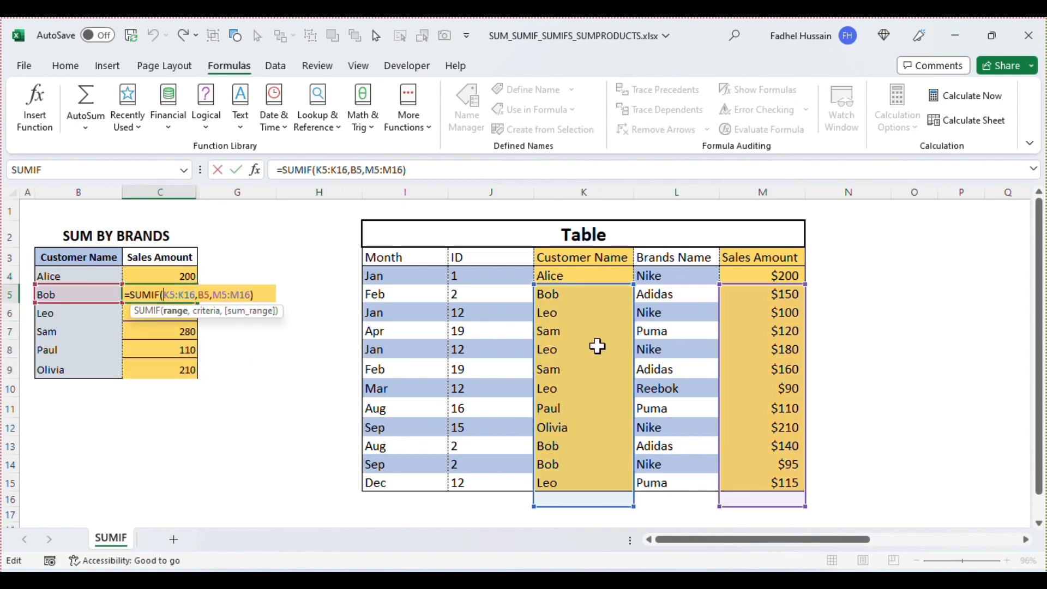
key("Return")
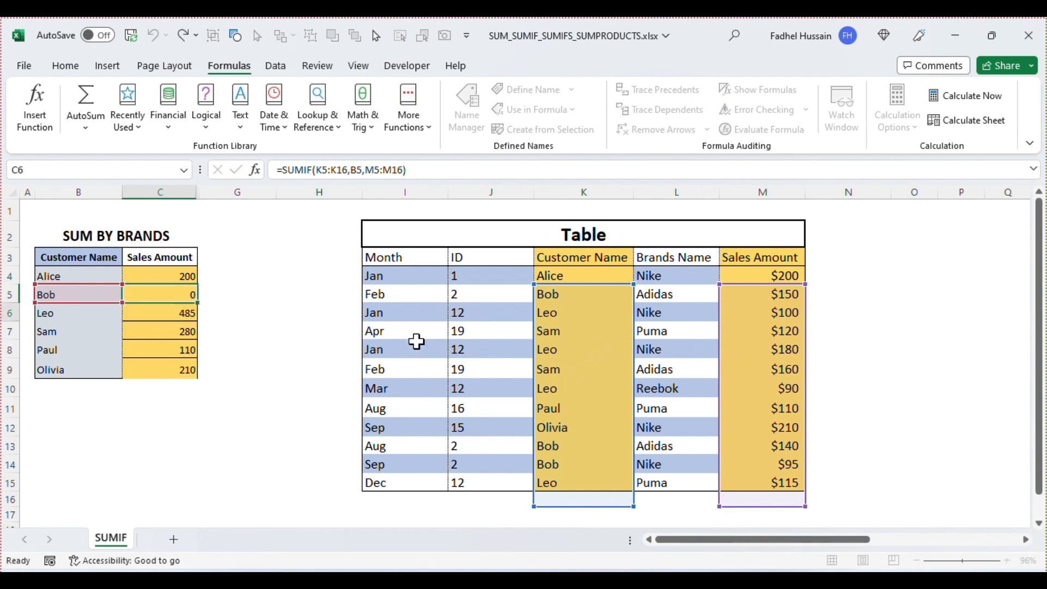
double_click(170, 312)
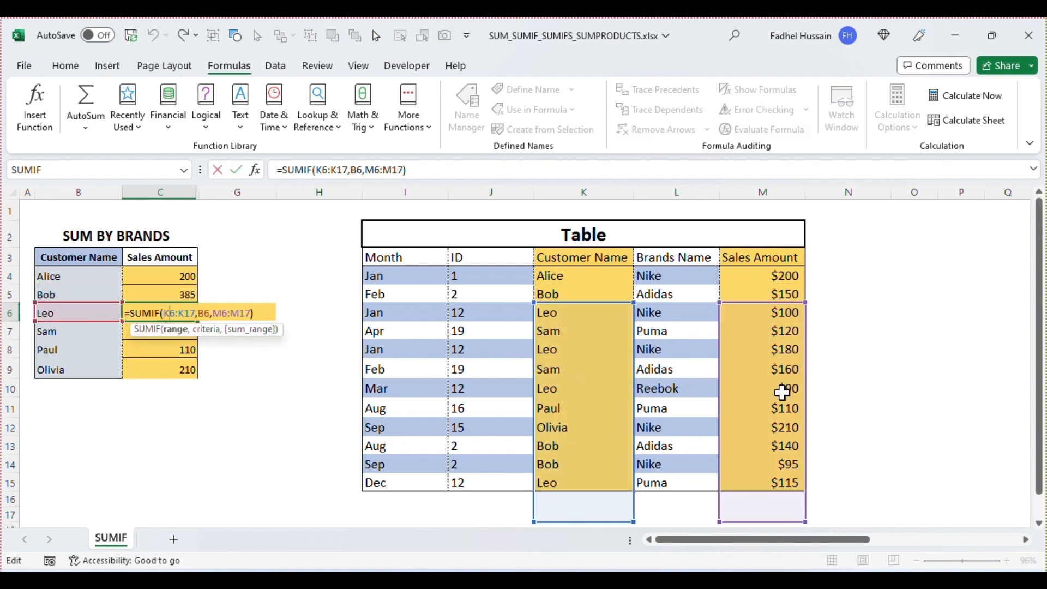
key("Return")
Make the range and sum range of C4's SUMIF absolute, as $K$4:$K$15 and $M$4:$M$15
left_click(182, 275)
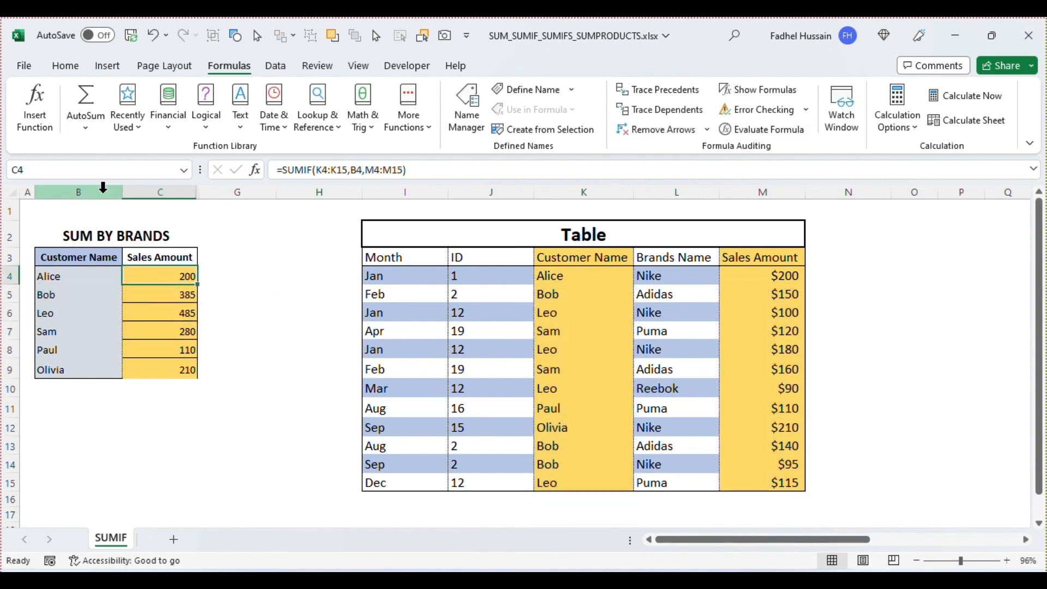
left_click(45, 121)
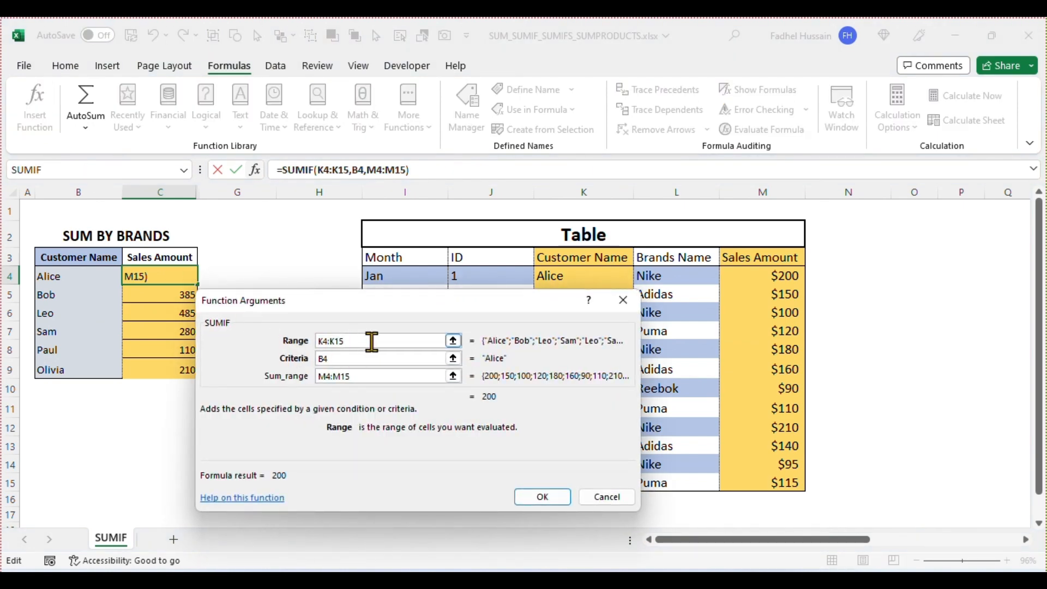
left_click_drag(371, 341, 287, 332)
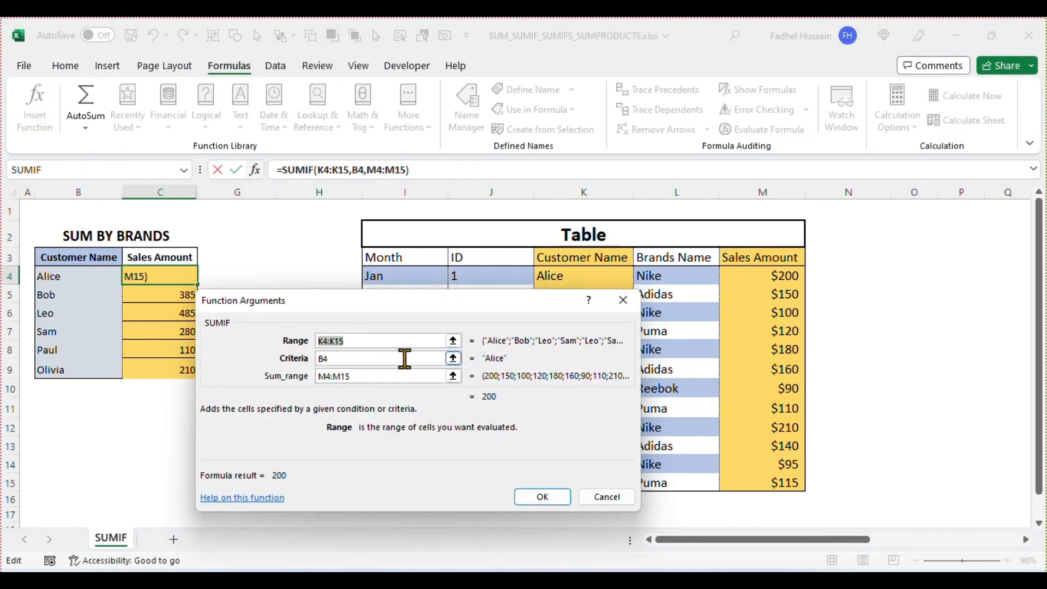
key("F4")
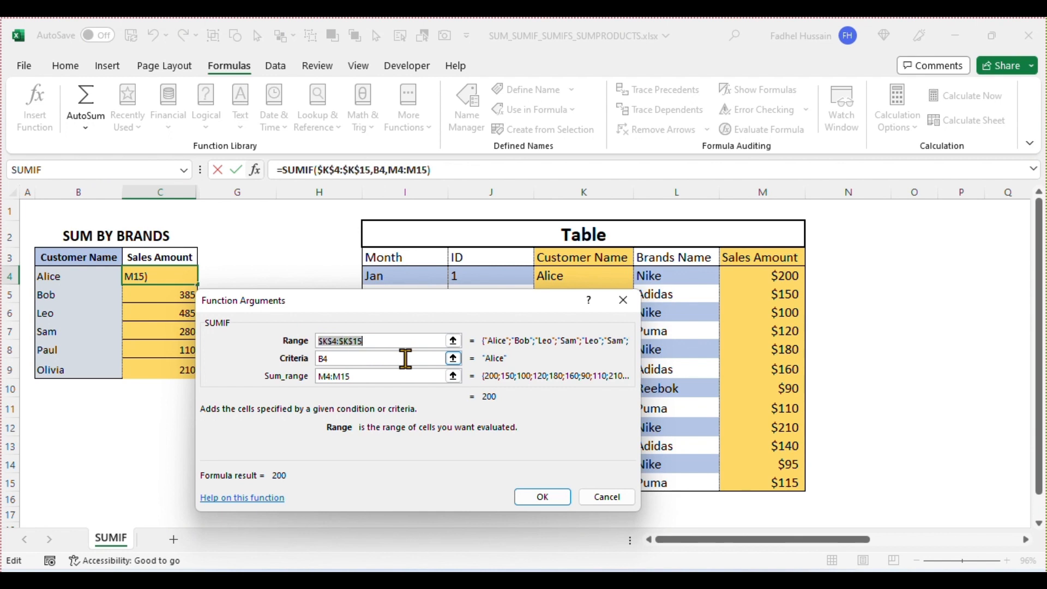
left_click(367, 375)
left_click_drag(369, 376, 312, 376)
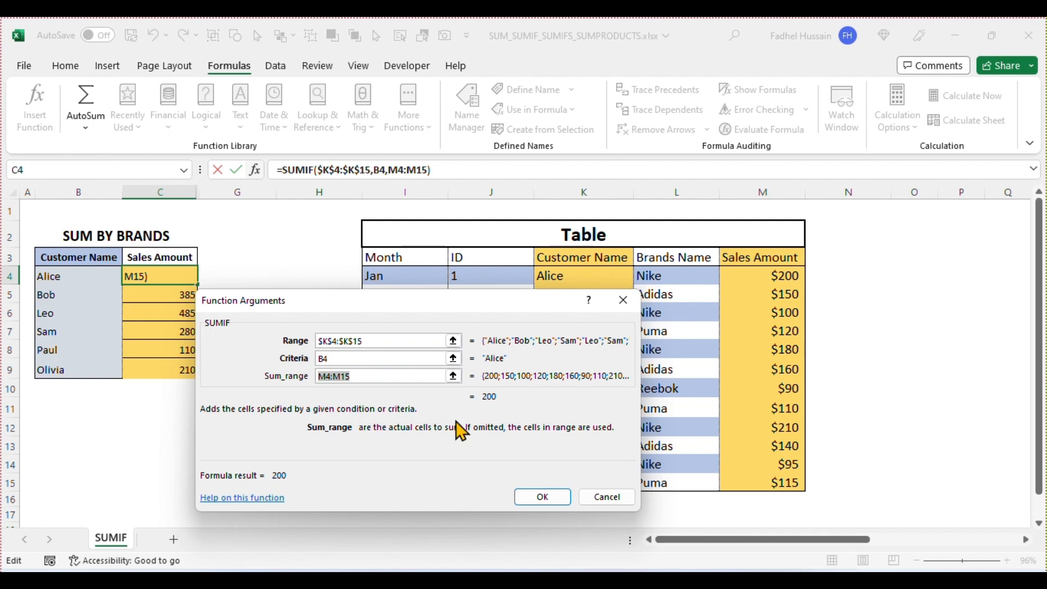
key("F4")
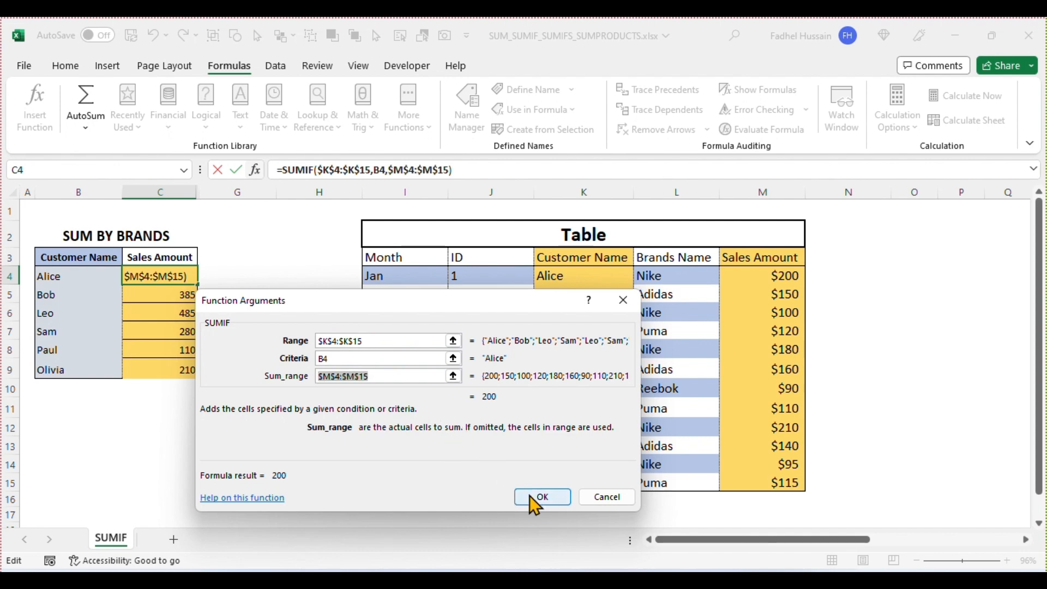
left_click(534, 497)
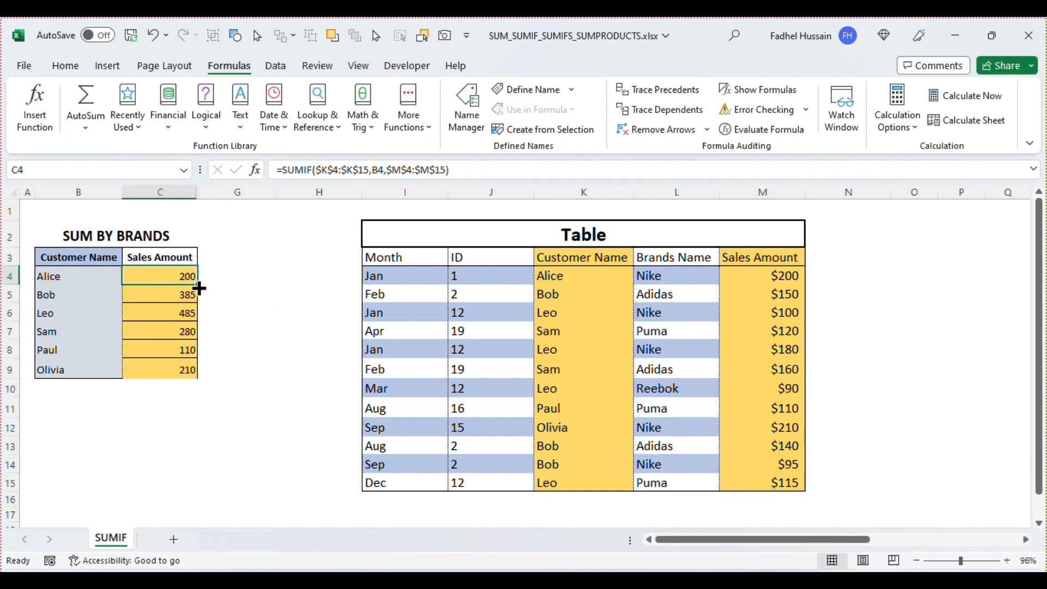
Fill the formula with absolute references from C4 down to C9 and check the references in C5
left_click_drag(199, 288, 200, 372)
double_click(171, 294)
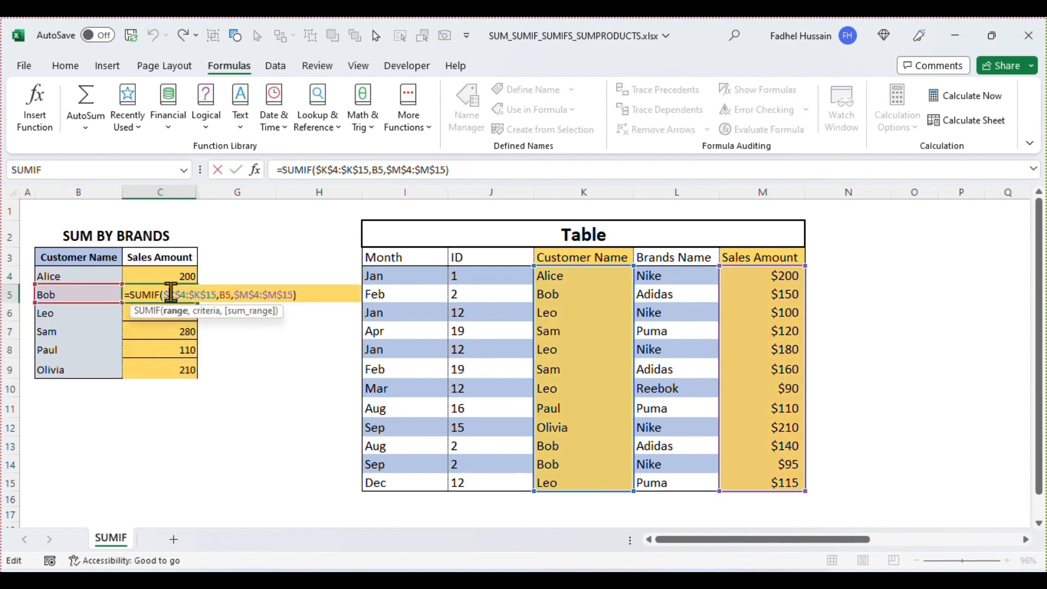
key("Return")
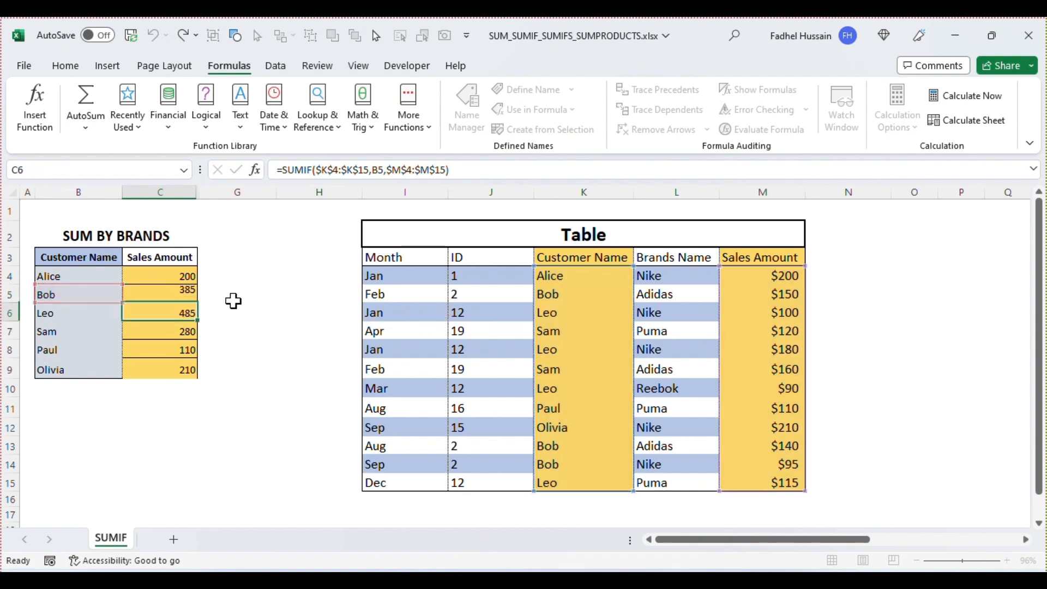
Check which ranges and criteria cell the filled SUMIF formula in C7 refers to
double_click(167, 331)
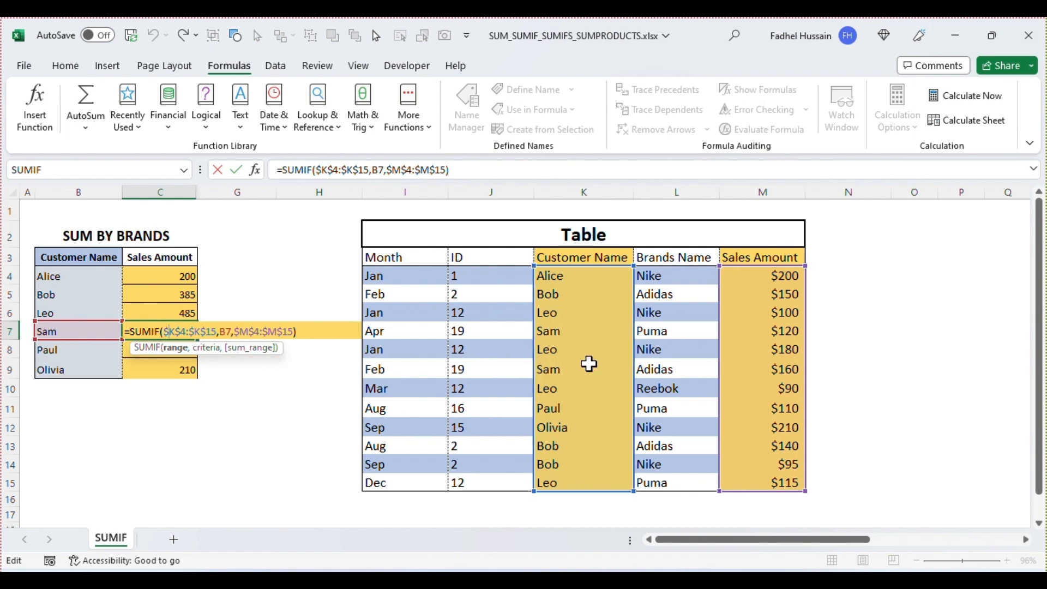
key("Return")
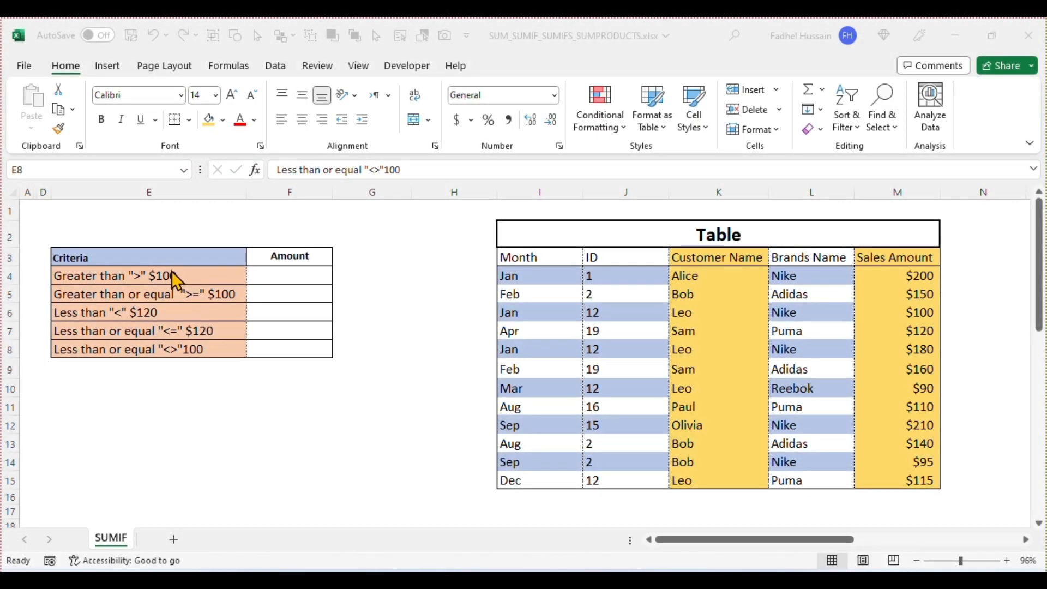
Review the comparison criteria in E4:E8, the data table, and its Sales Amount column
left_click(173, 272)
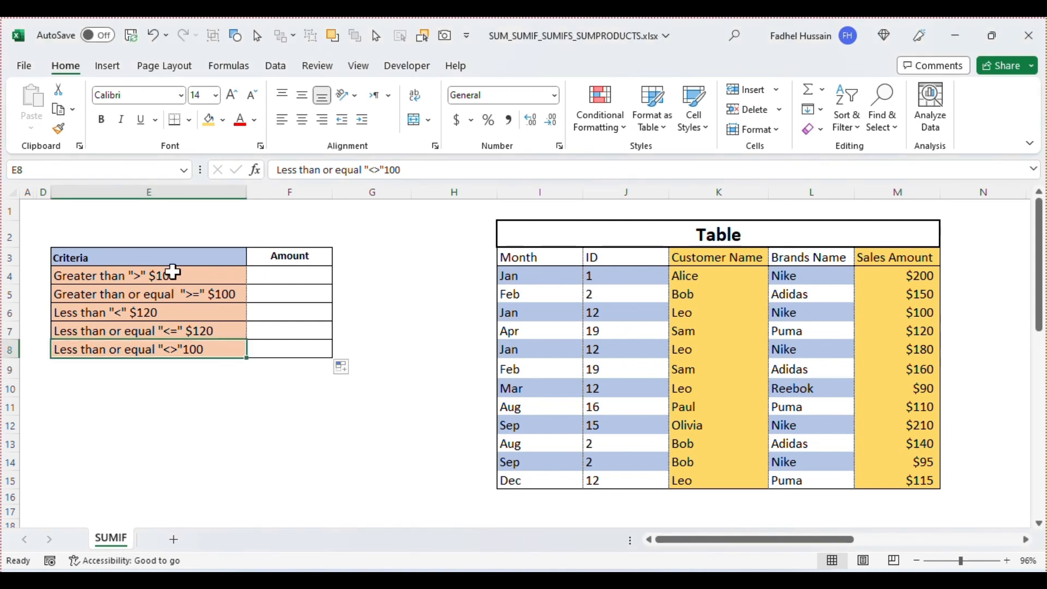
left_click(175, 275)
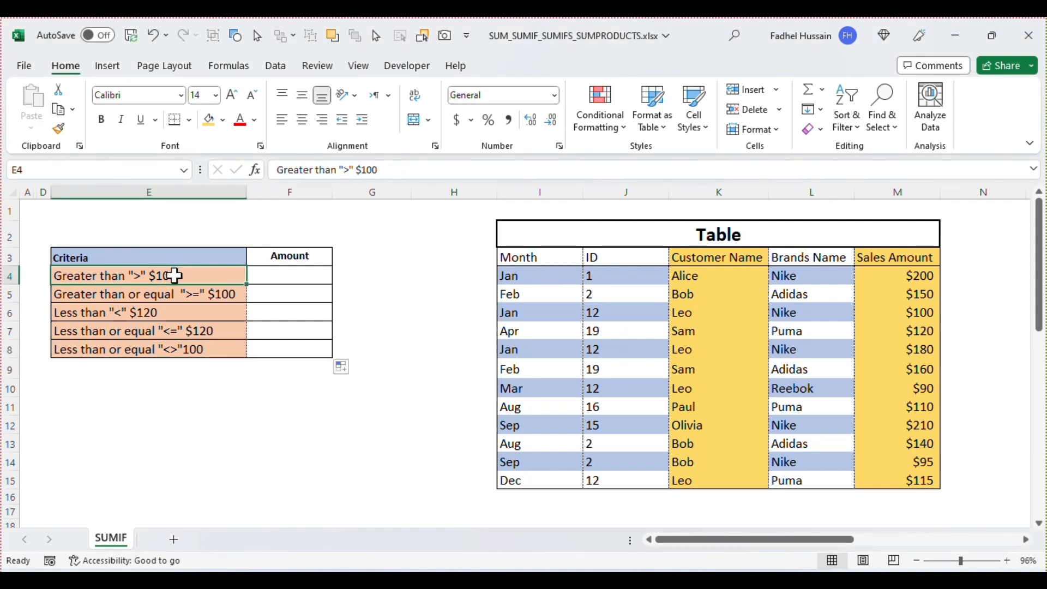
left_click(173, 294)
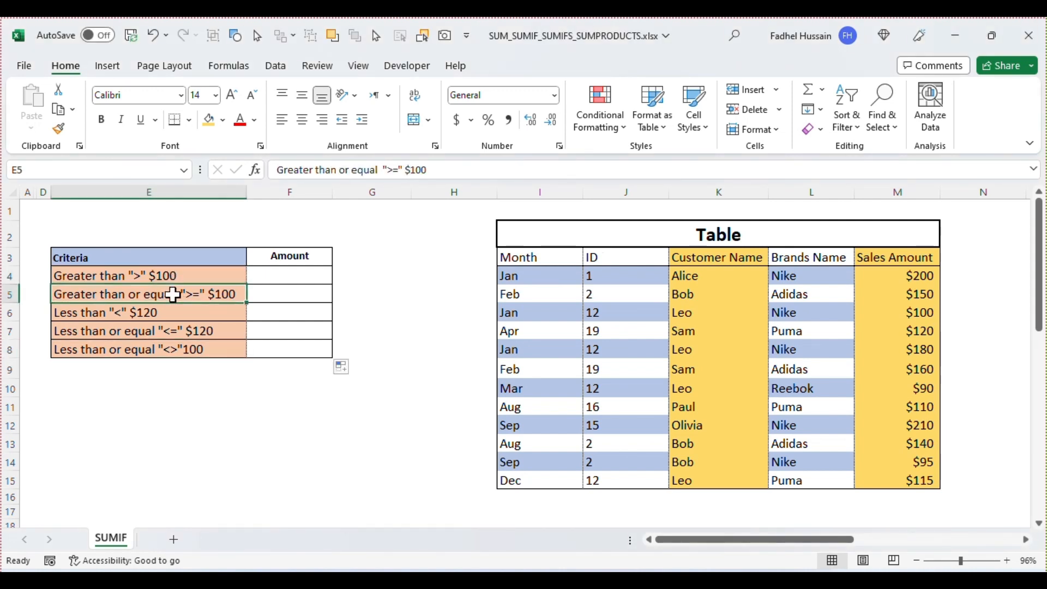
left_click(182, 315)
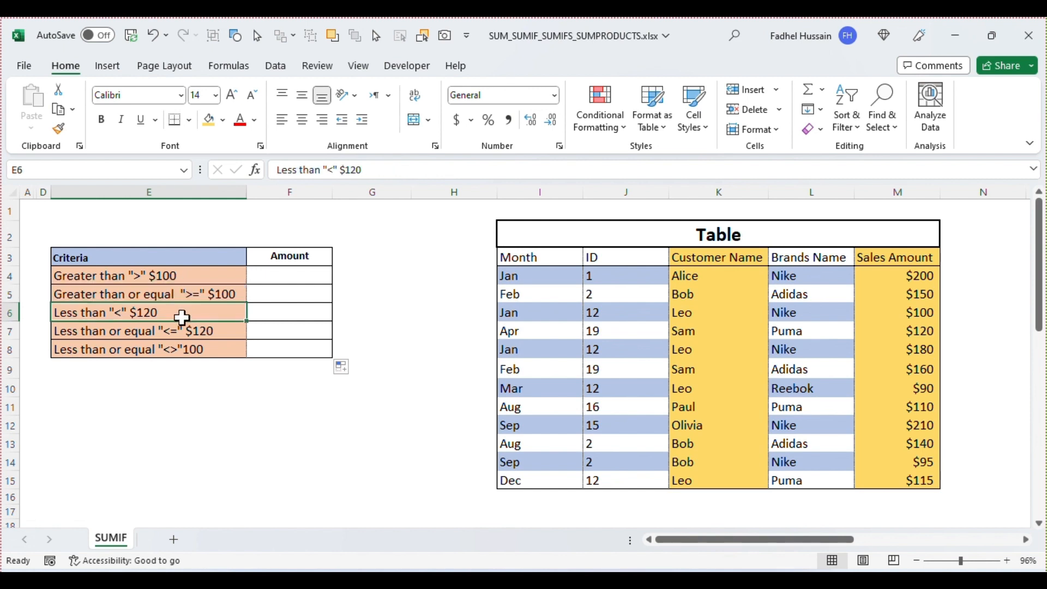
left_click(185, 331)
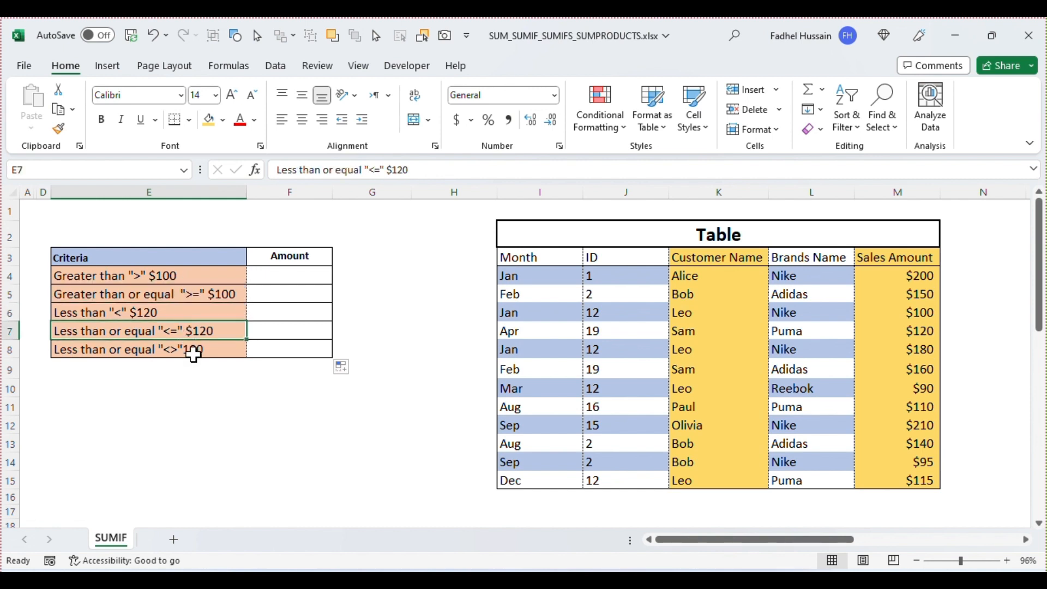
left_click(195, 350)
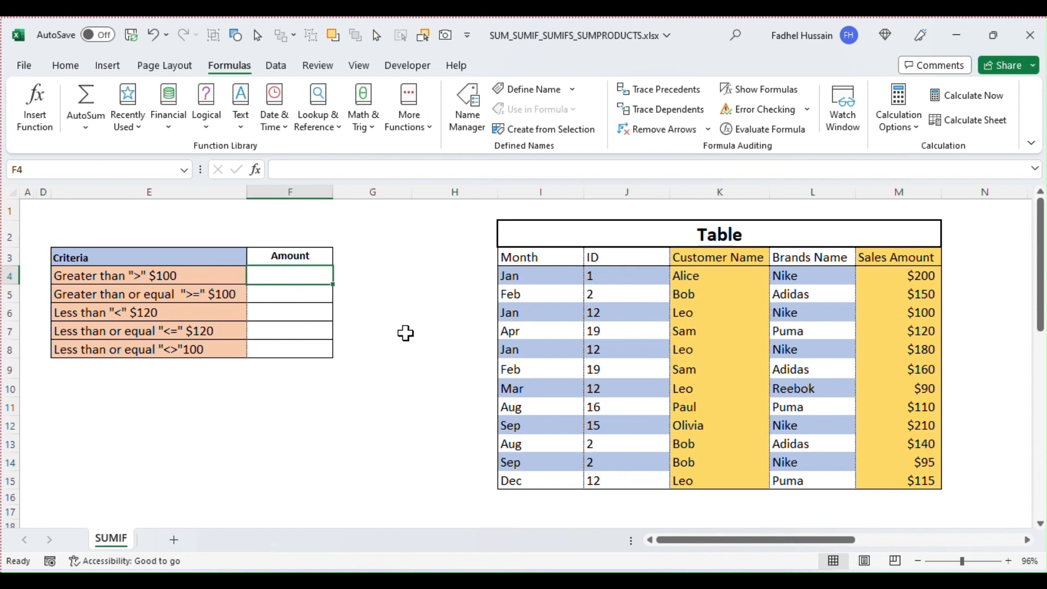
mouse_move(534, 255)
left_mouse_down()
mouse_move(834, 371)
mouse_move(895, 491)
mouse_move(898, 481)
left_mouse_up()
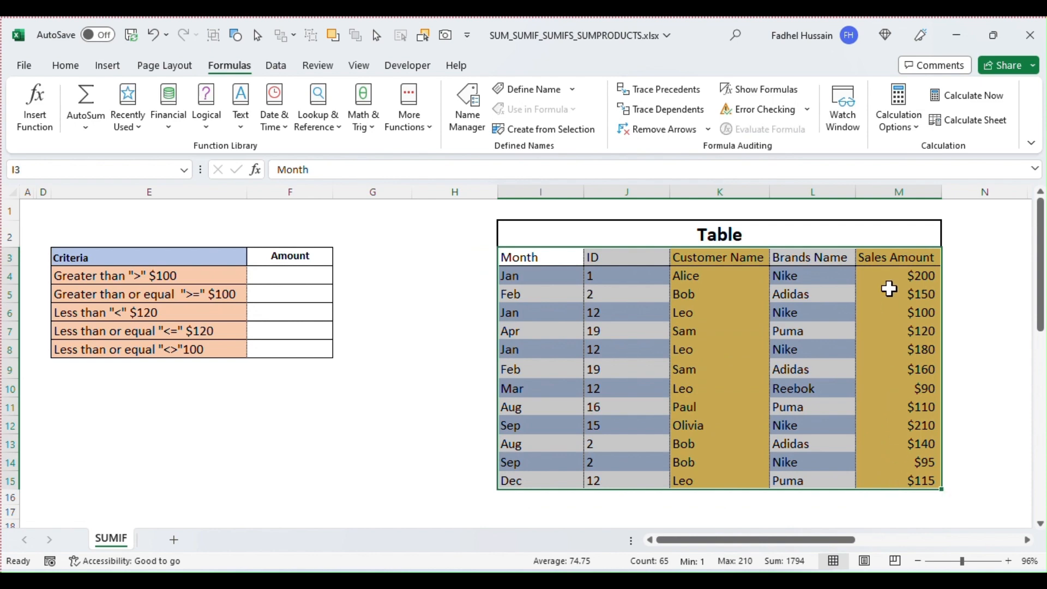
left_click_drag(884, 253, 908, 479)
Insert a SUMIF function in F5 with M4:M15 as the range to evaluate
left_click(299, 293)
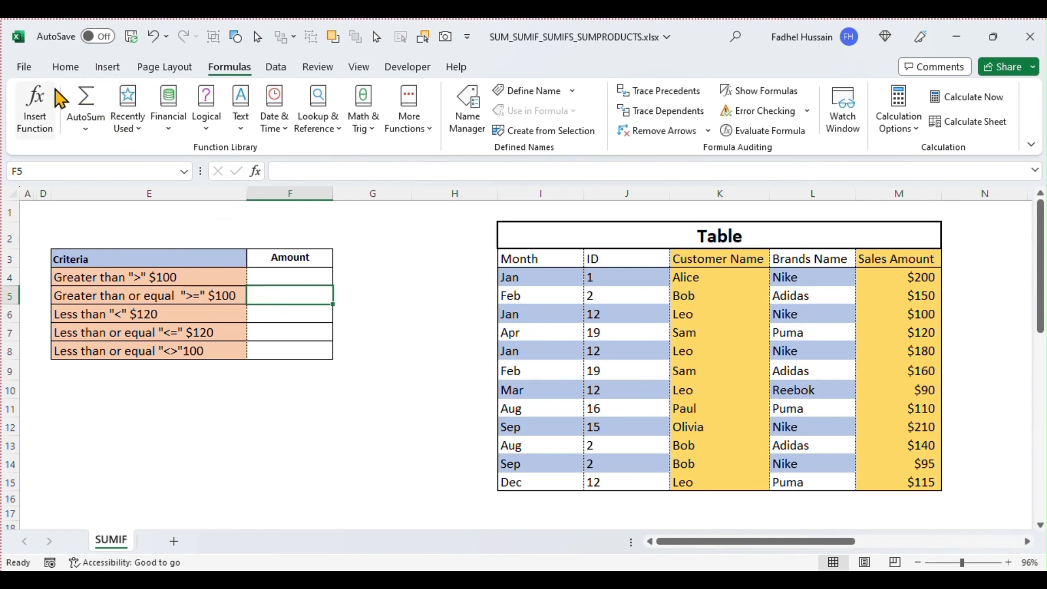
left_click(40, 108)
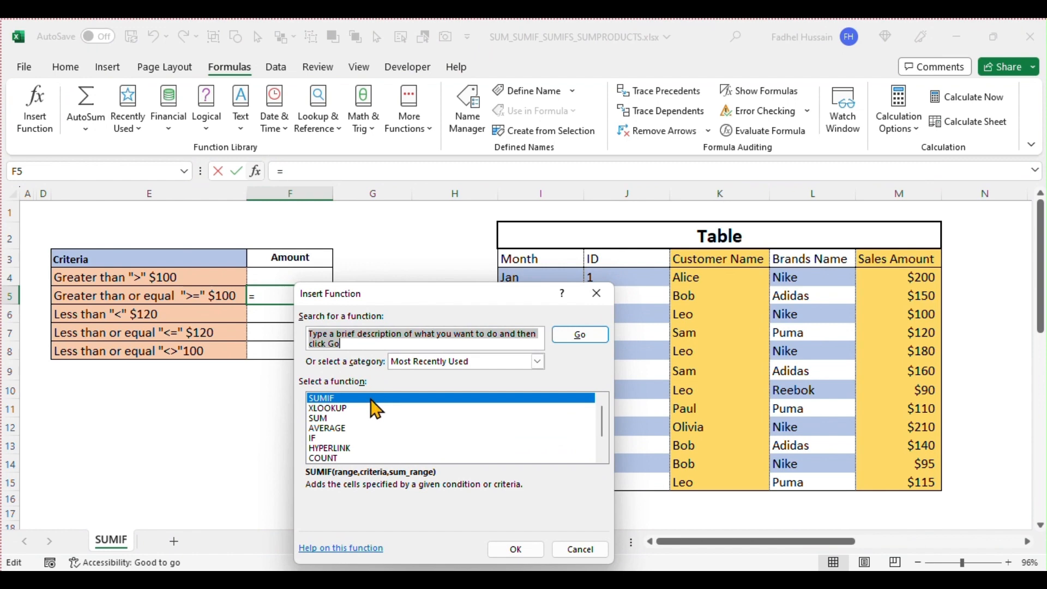
double_click(371, 399)
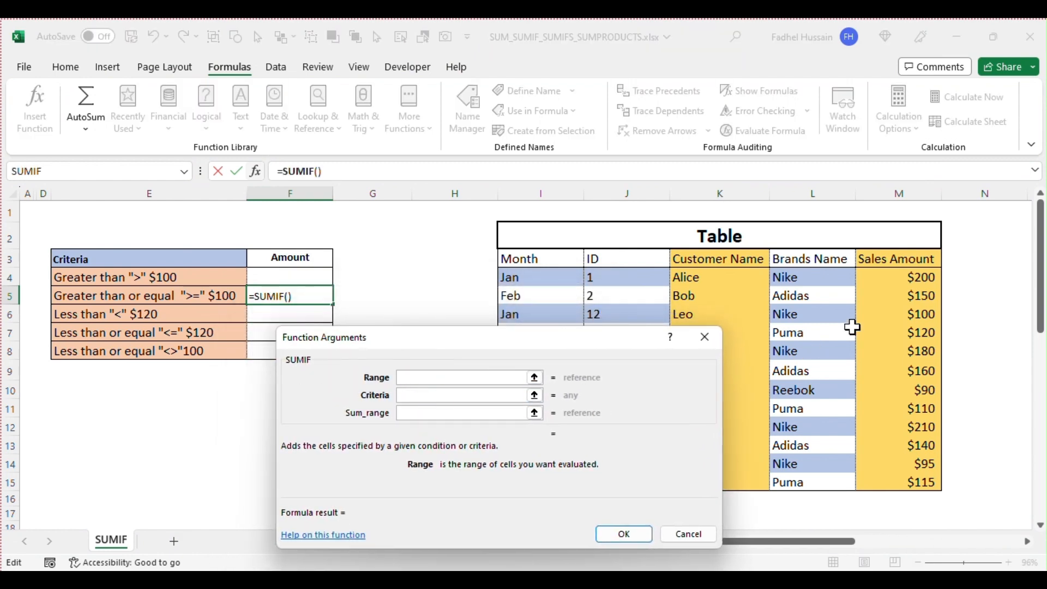
left_click_drag(883, 276, 908, 471)
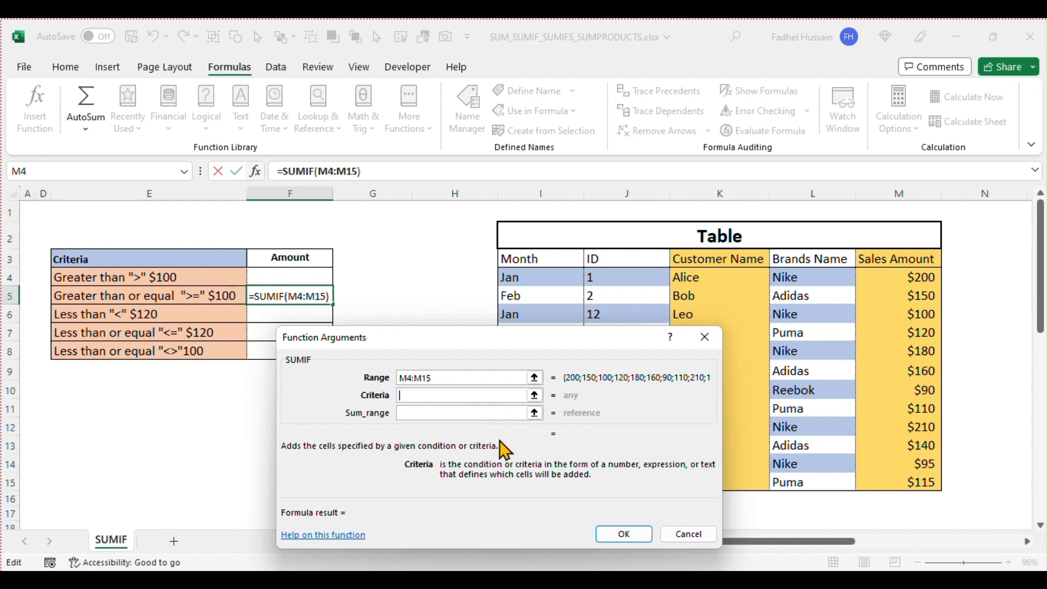
Complete F5's SUMIF with the criteria >=100 and the sum range M4:M15
type(">=")
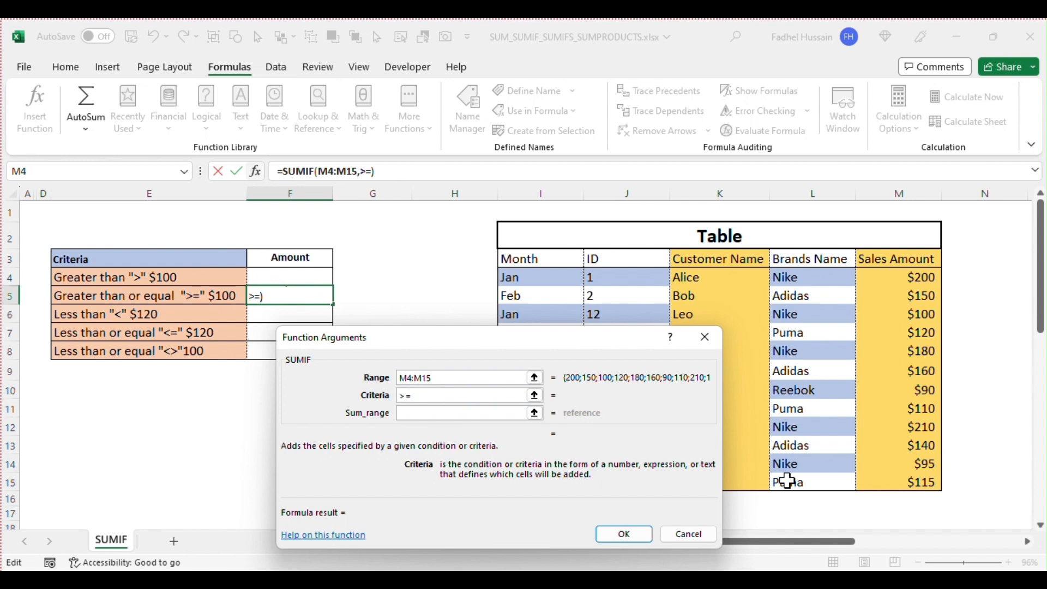
type("100")
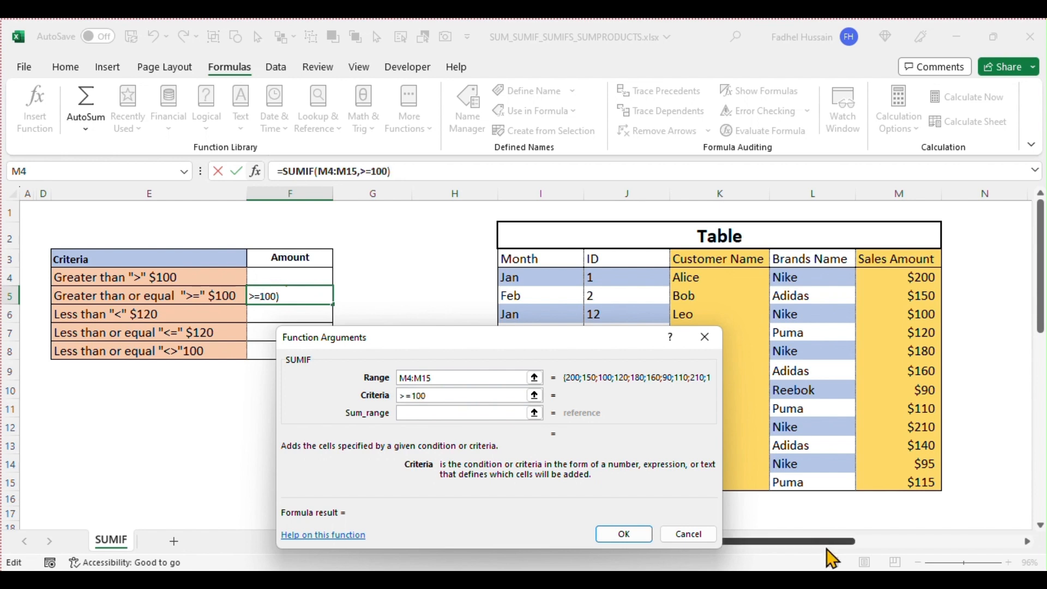
left_click(452, 413)
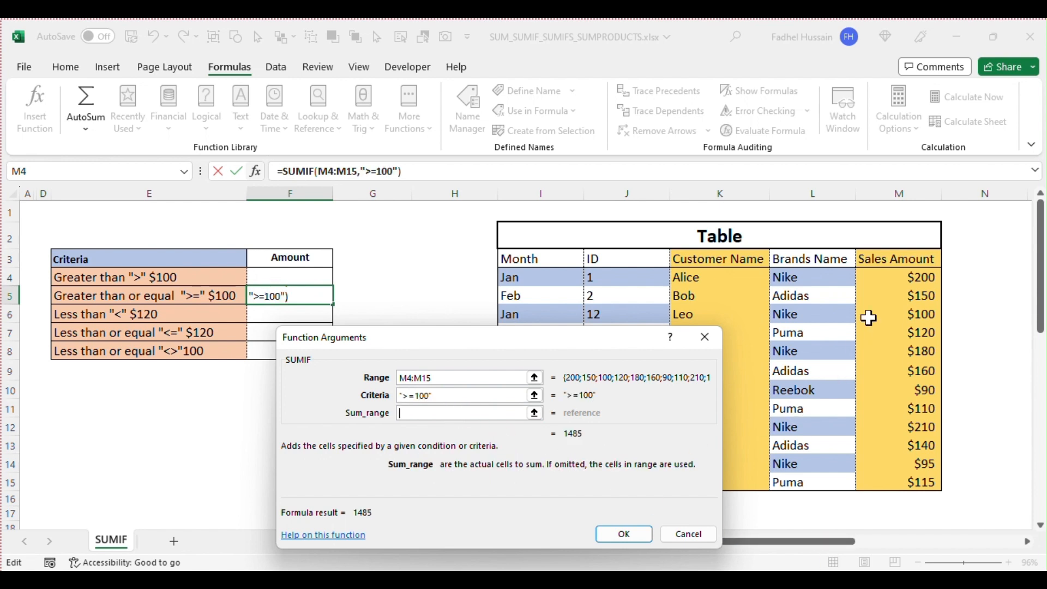
left_click_drag(899, 275, 909, 482)
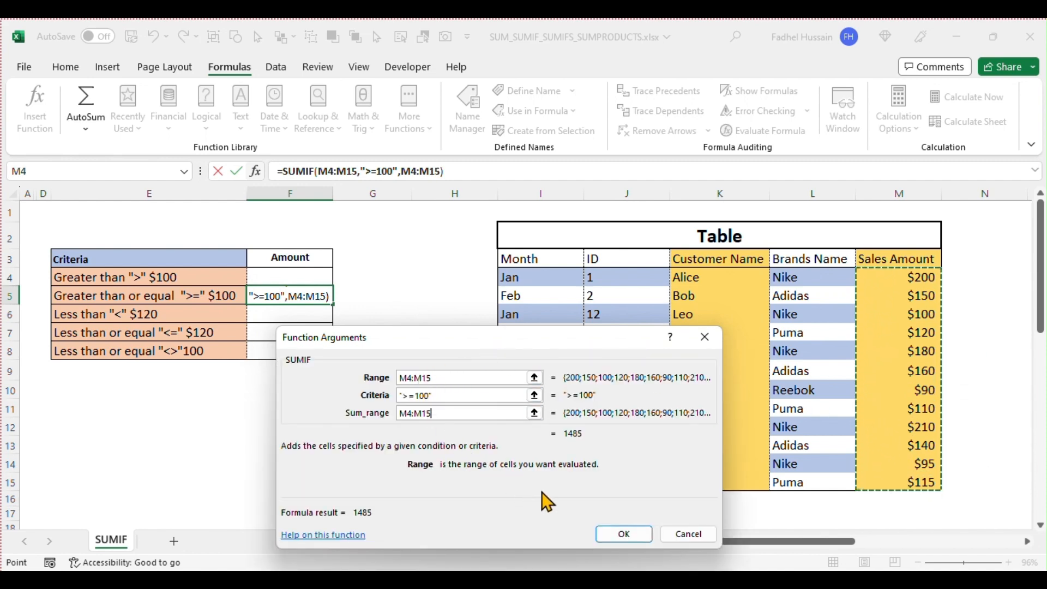
left_click(620, 534)
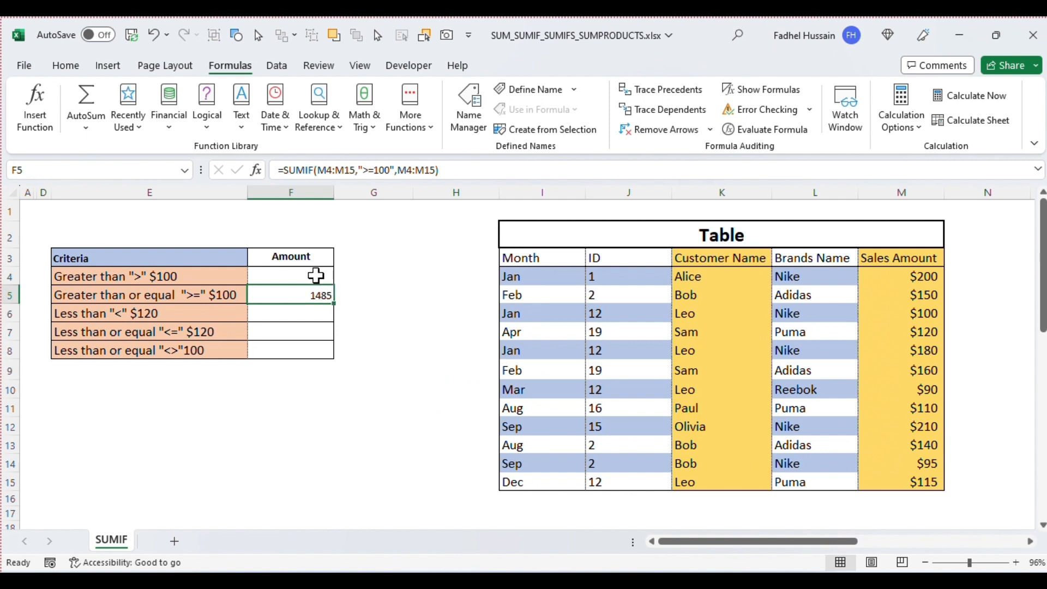
Insert a SUMIF function in F4 with M4:M15 as the range to evaluate
left_click(214, 275)
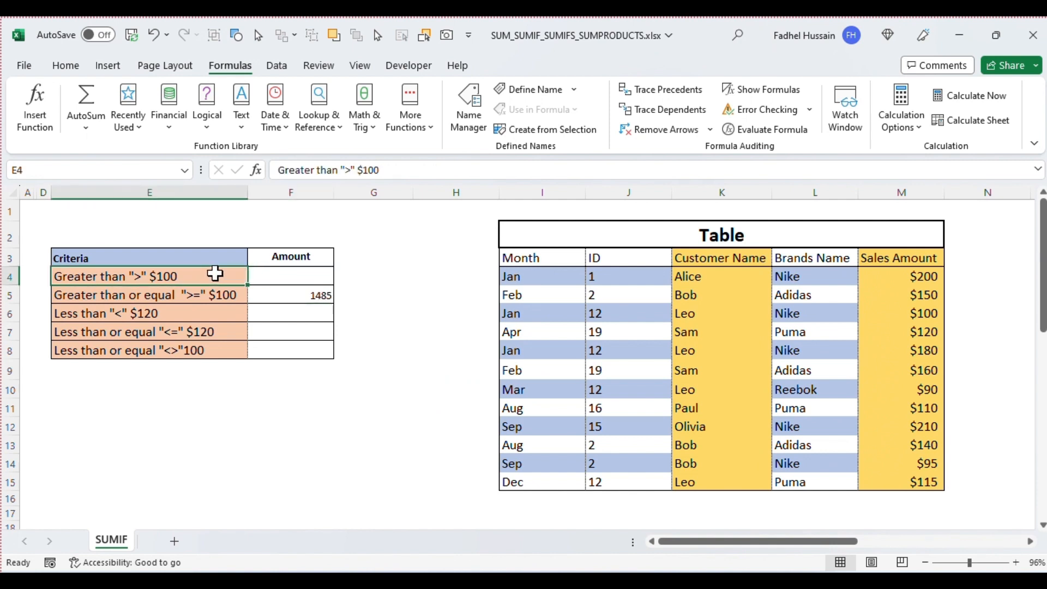
left_click(308, 276)
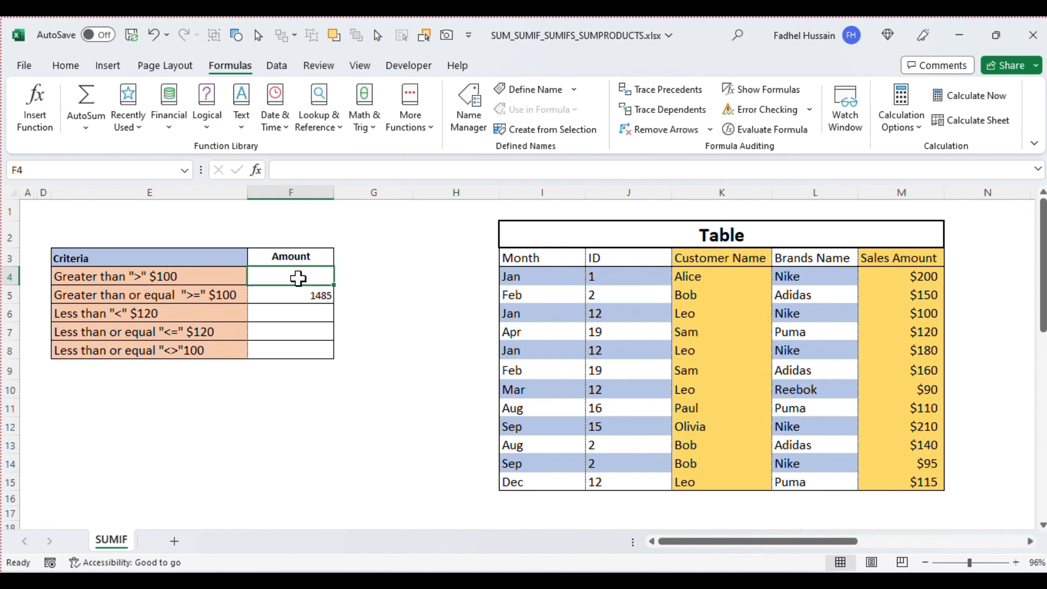
left_click(35, 112)
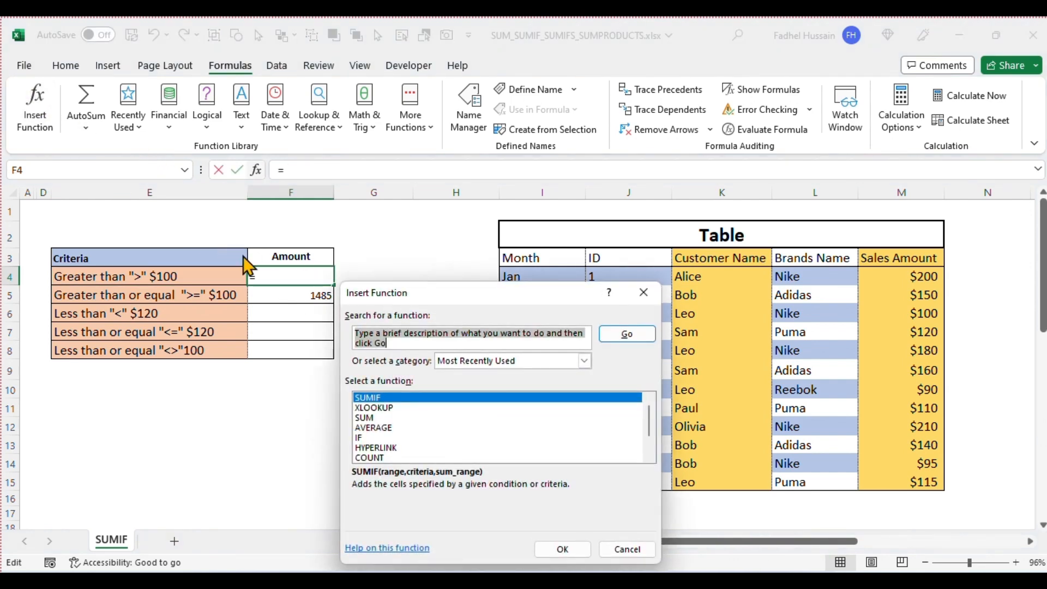
double_click(444, 398)
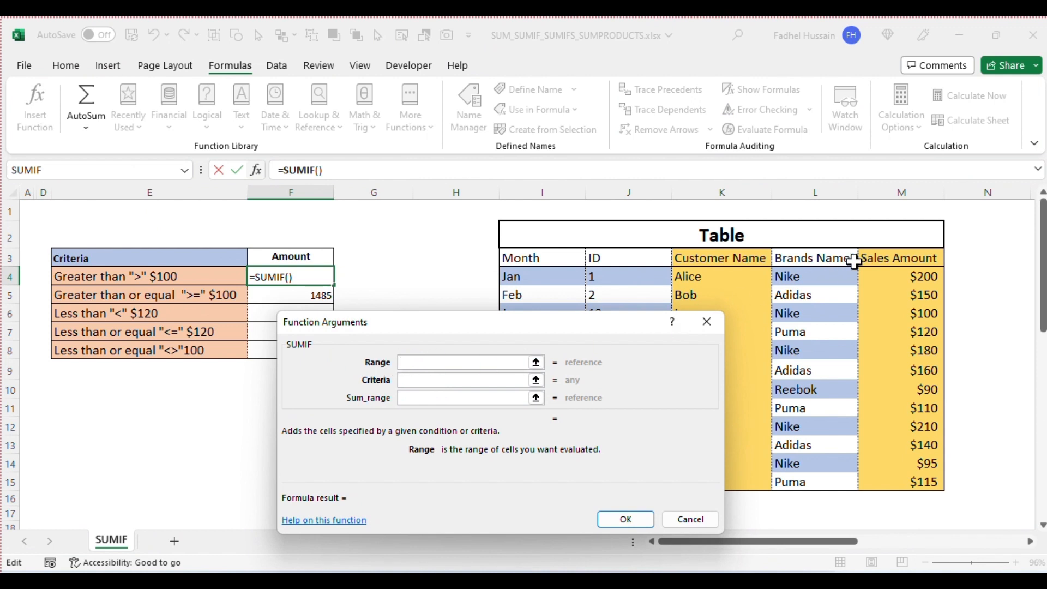
left_click(876, 272)
left_click_drag(877, 273, 905, 482)
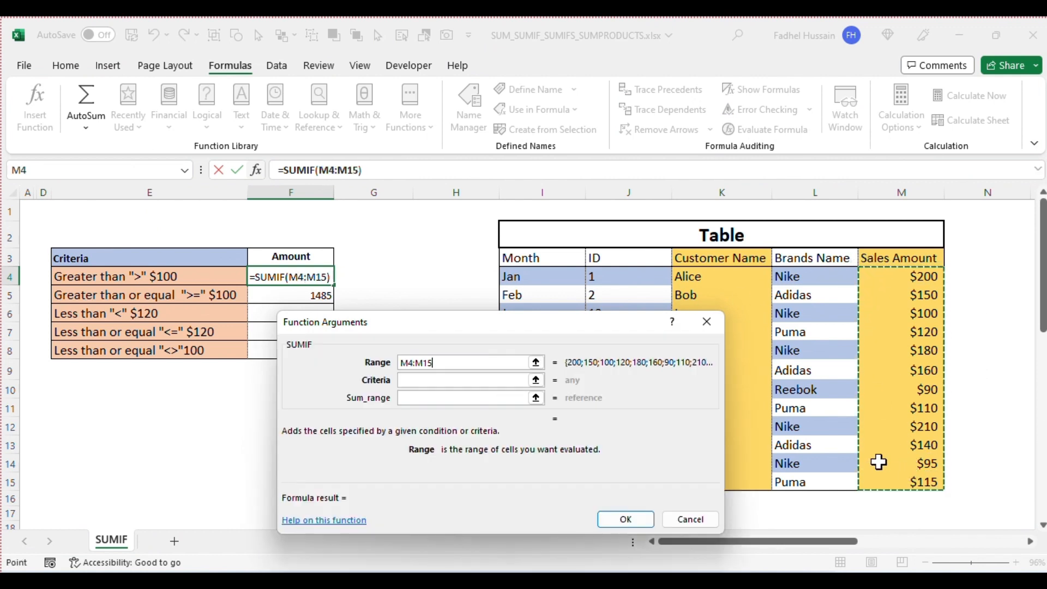
Complete F4's SUMIF with the criteria <100 and the sum range M4:M15
left_click(455, 382)
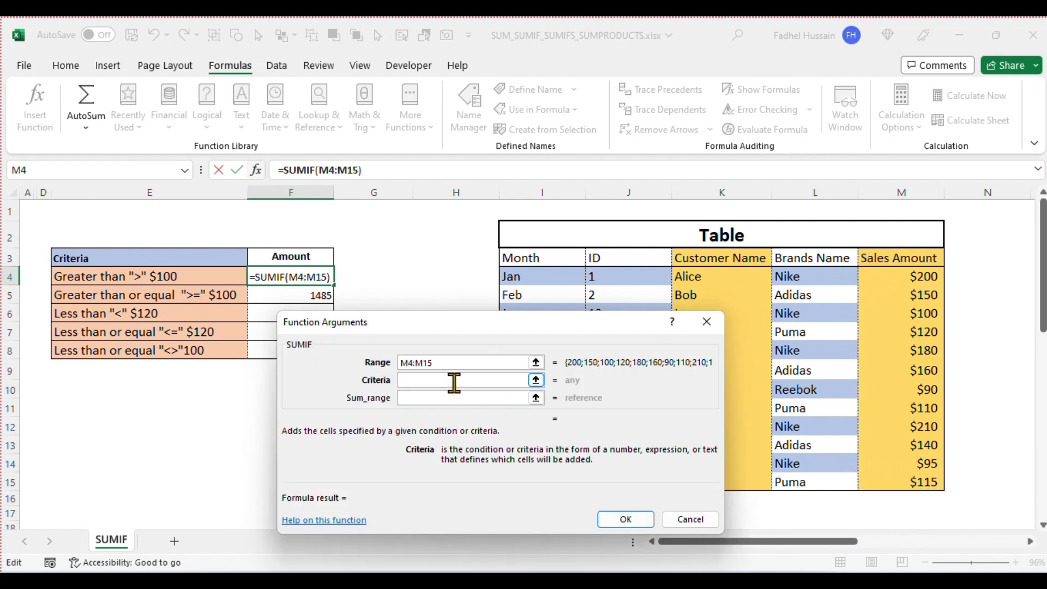
type("<1")
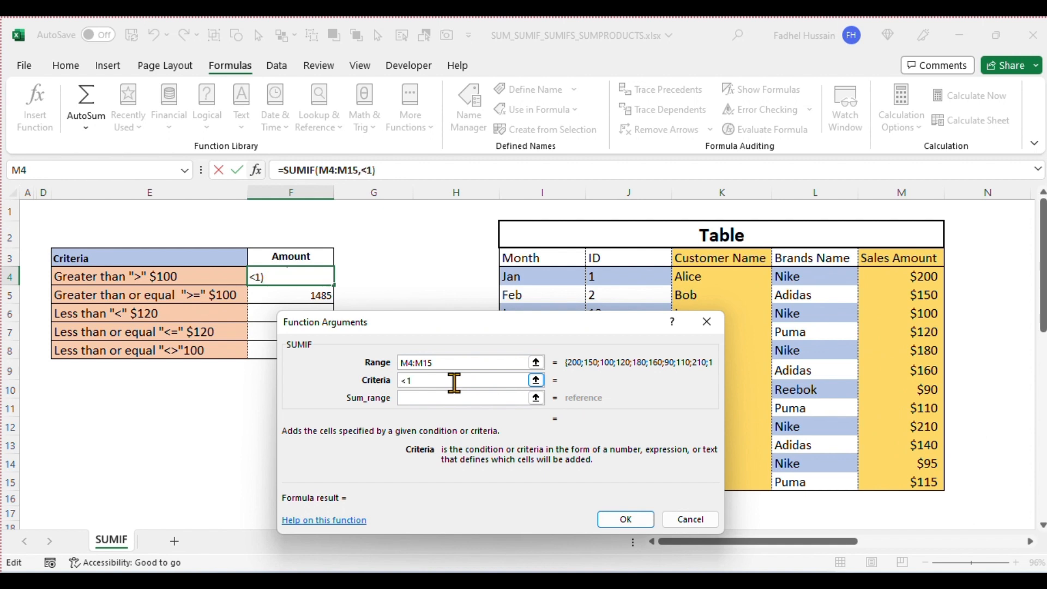
type("00")
left_click(451, 399)
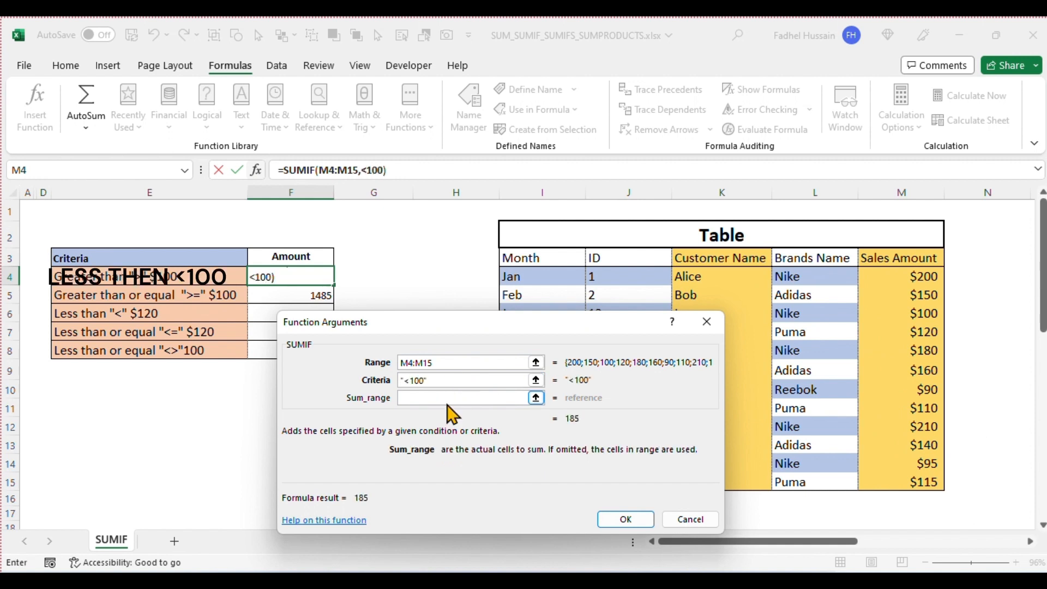
left_click_drag(884, 275, 934, 482)
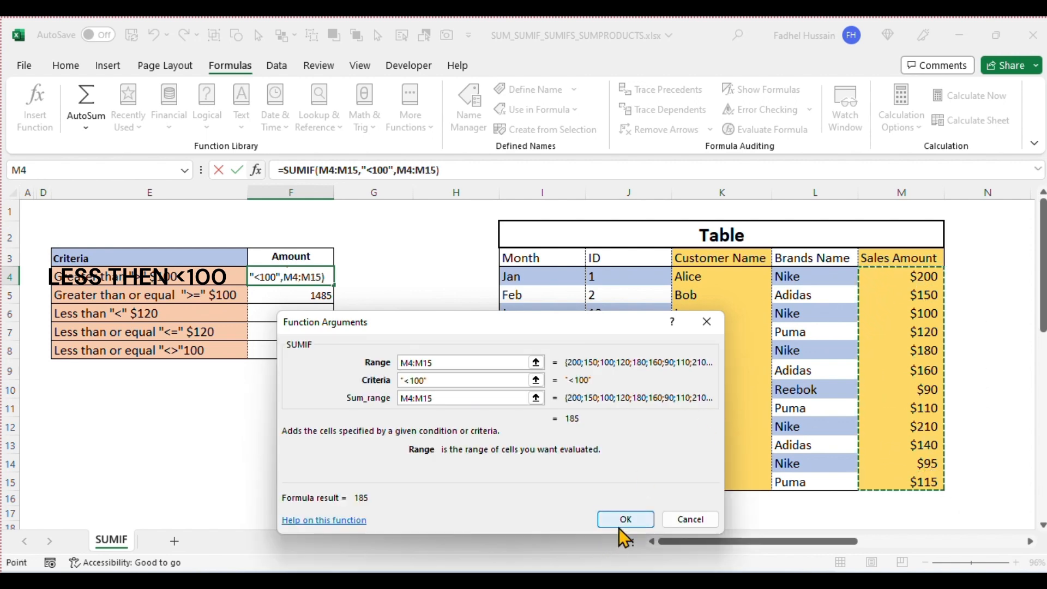
left_click(624, 518)
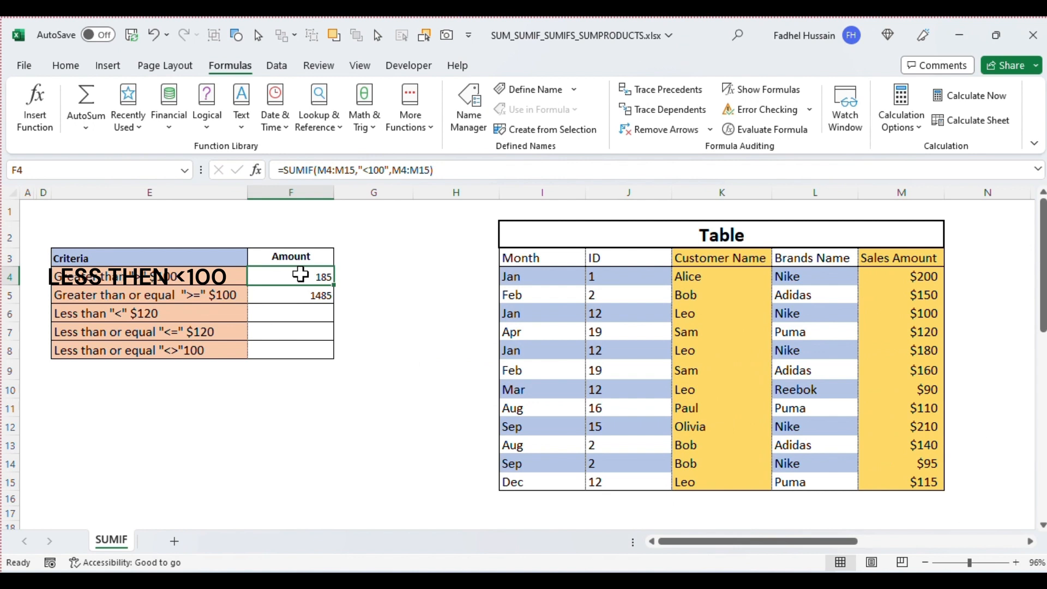
Insert a SUMIF function in F6 with M4:M15 as the range to evaluate
left_click(307, 311)
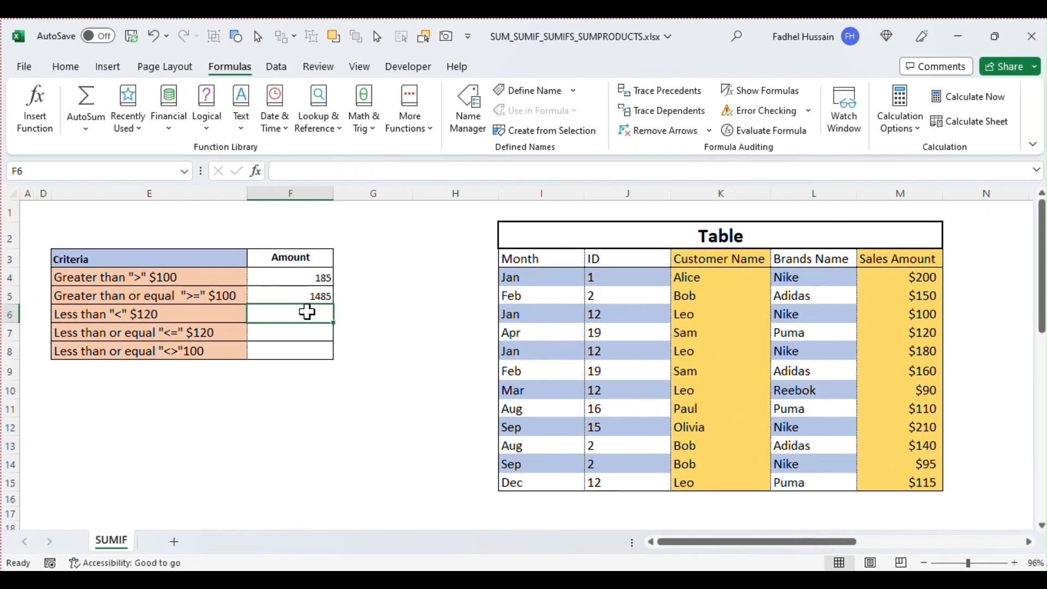
type("=")
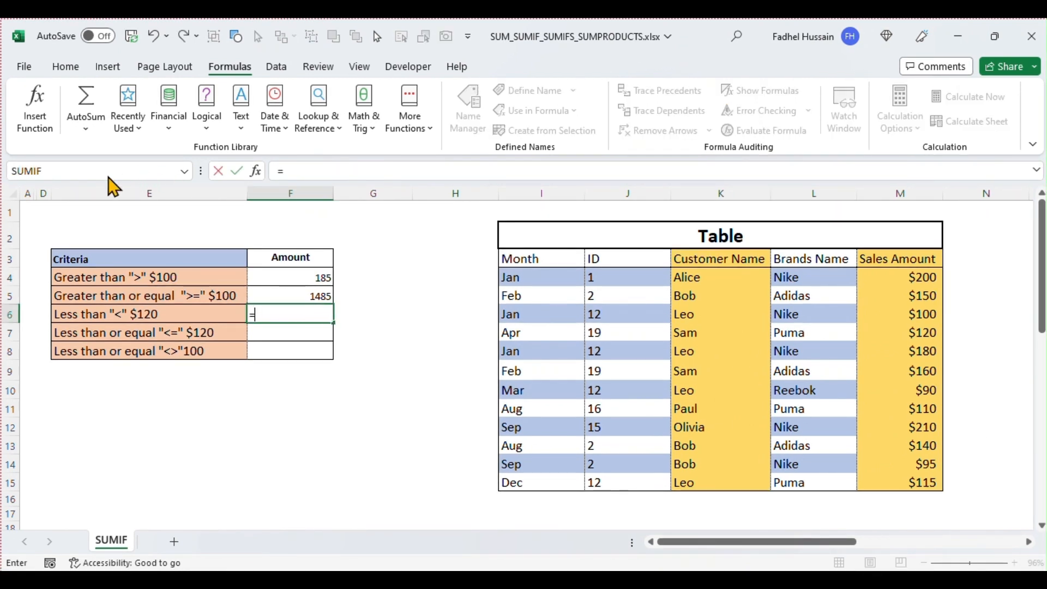
left_click(93, 170)
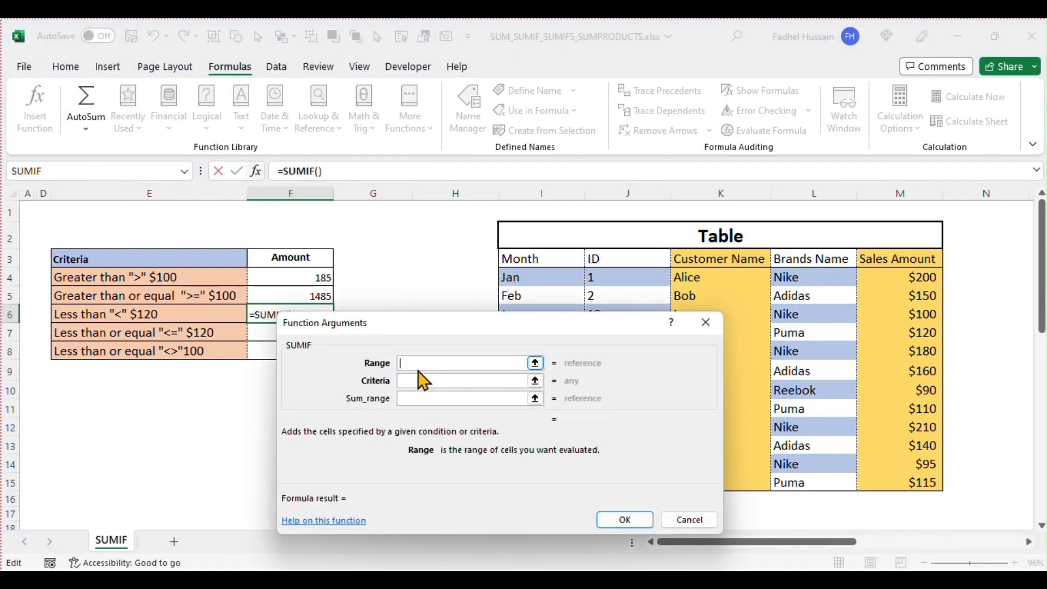
left_click(876, 264)
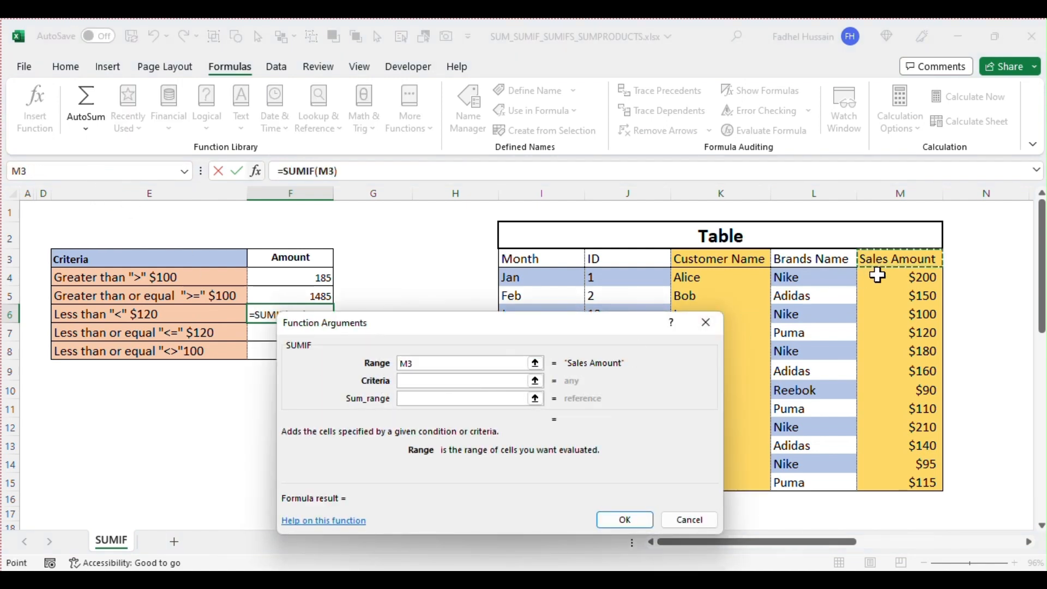
left_click_drag(876, 275, 906, 482)
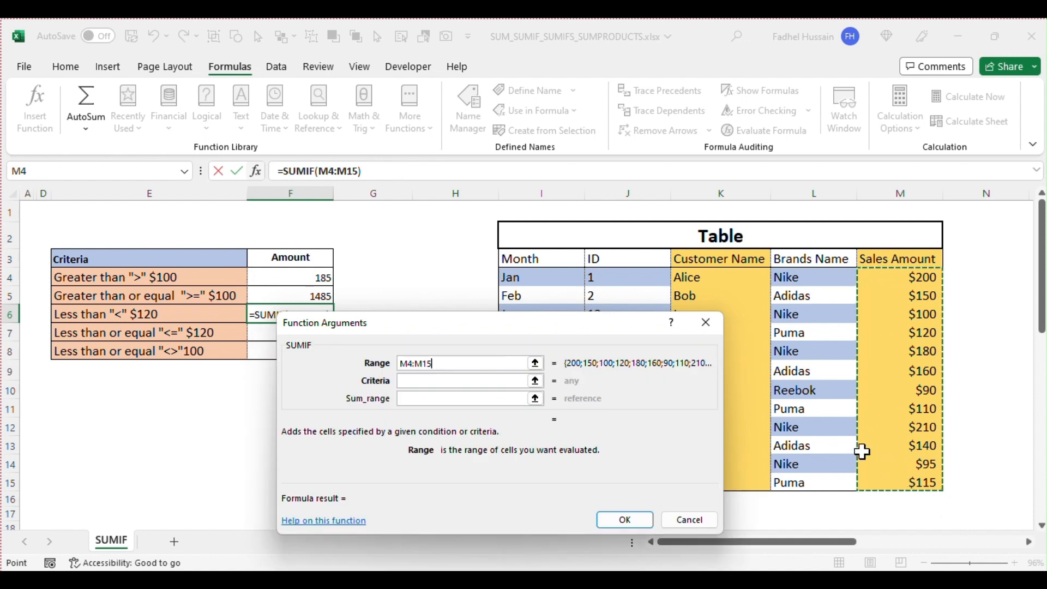
Complete F6's SUMIF with the criteria <120 and the sum range M4:M15
left_click(457, 380)
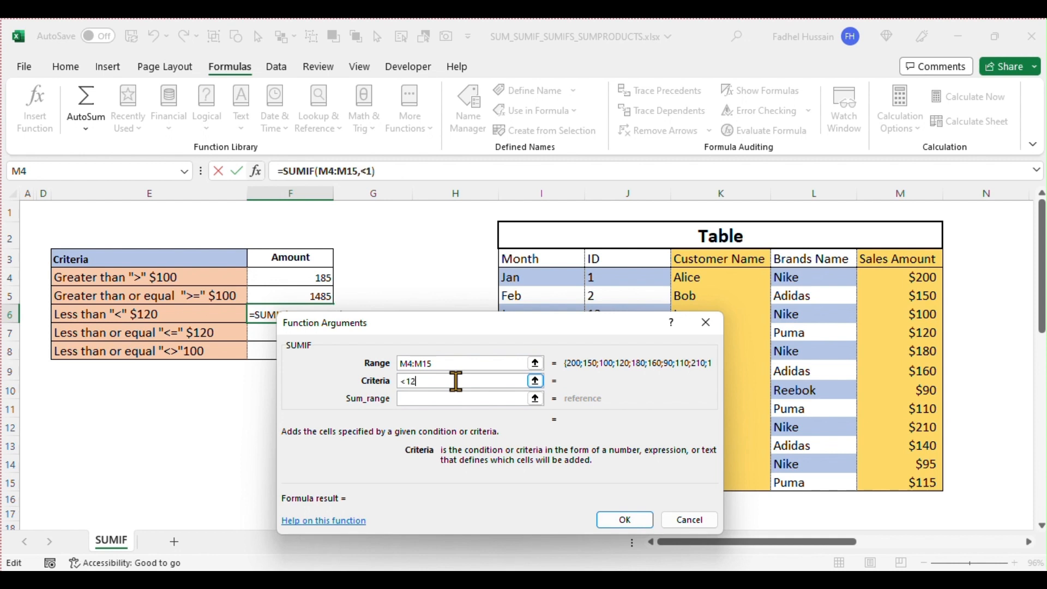
left_click(461, 400)
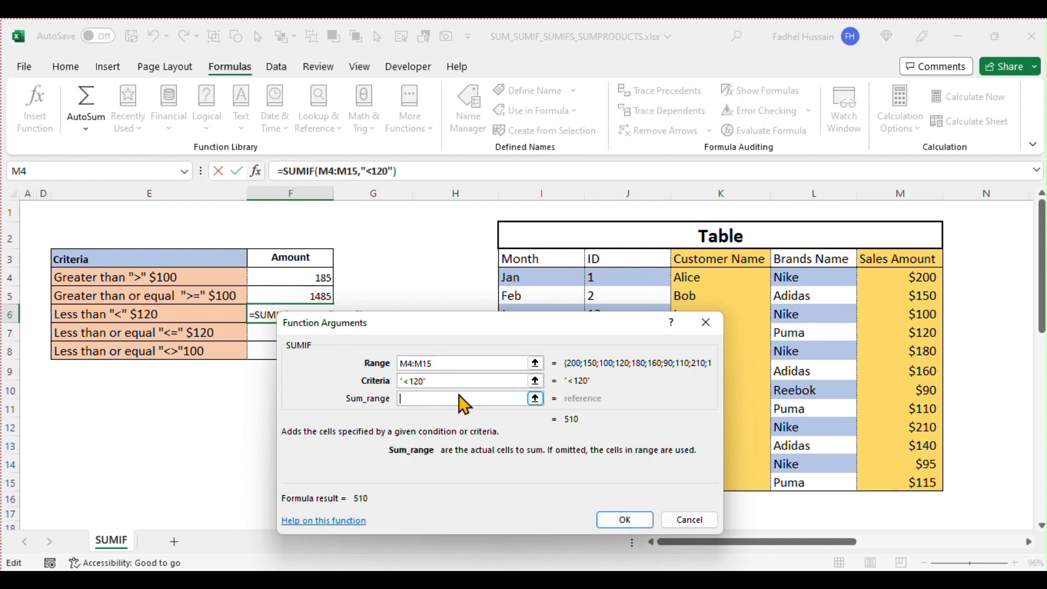
left_click_drag(879, 280, 921, 483)
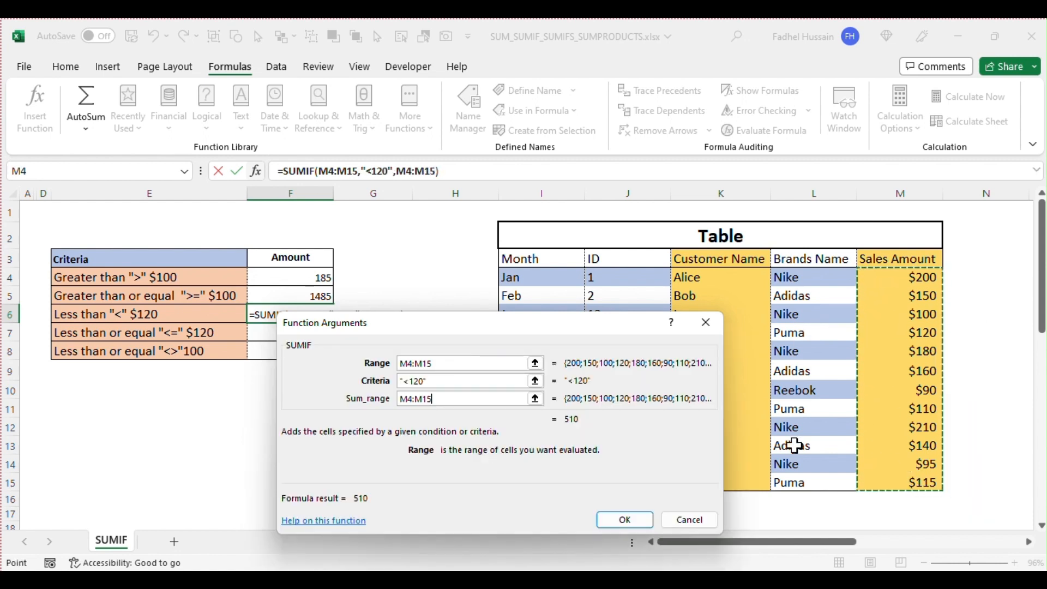
left_click(627, 521)
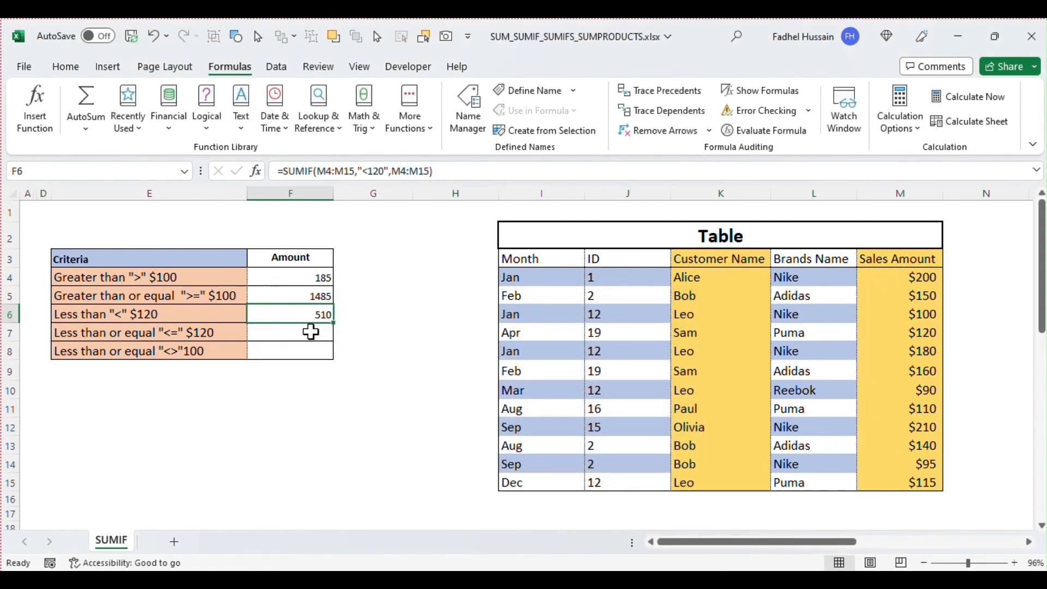
Insert a SUMIF function in F7 with M4:M15 as the range to evaluate
left_click(311, 332)
type("=")
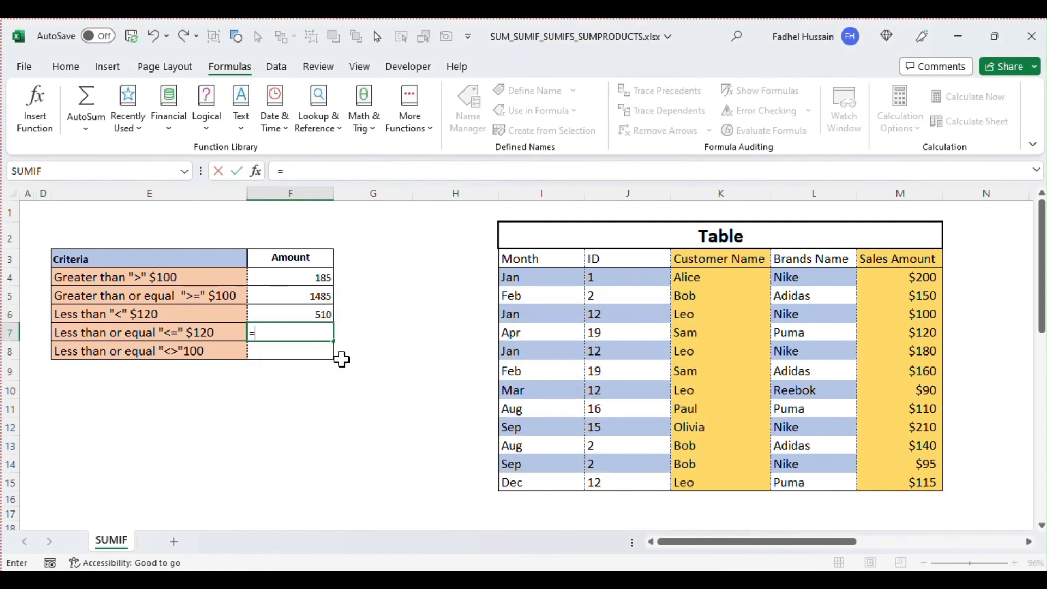
left_click(58, 174)
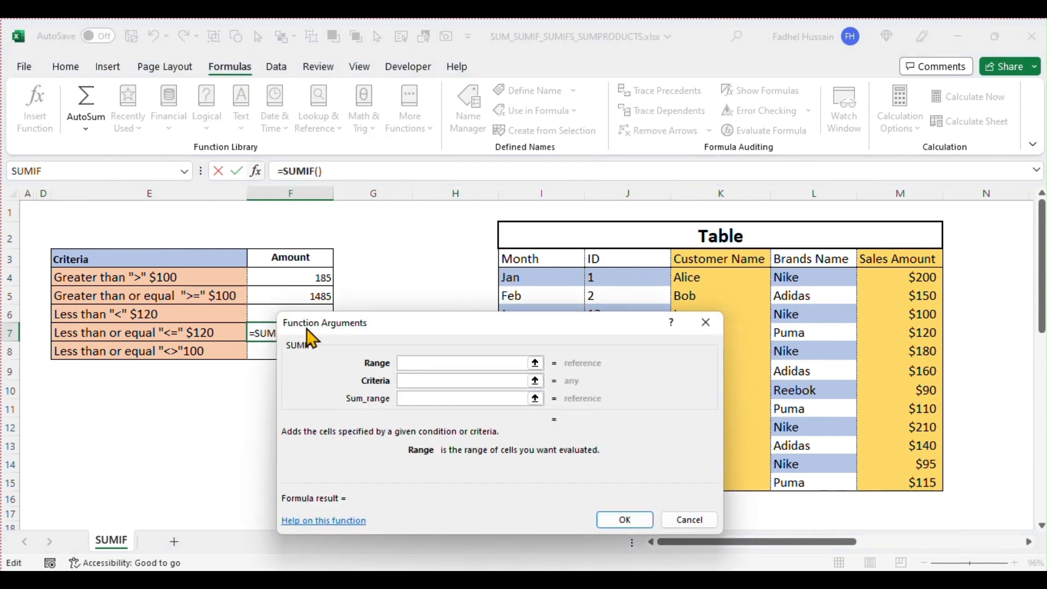
left_click_drag(879, 277, 907, 480)
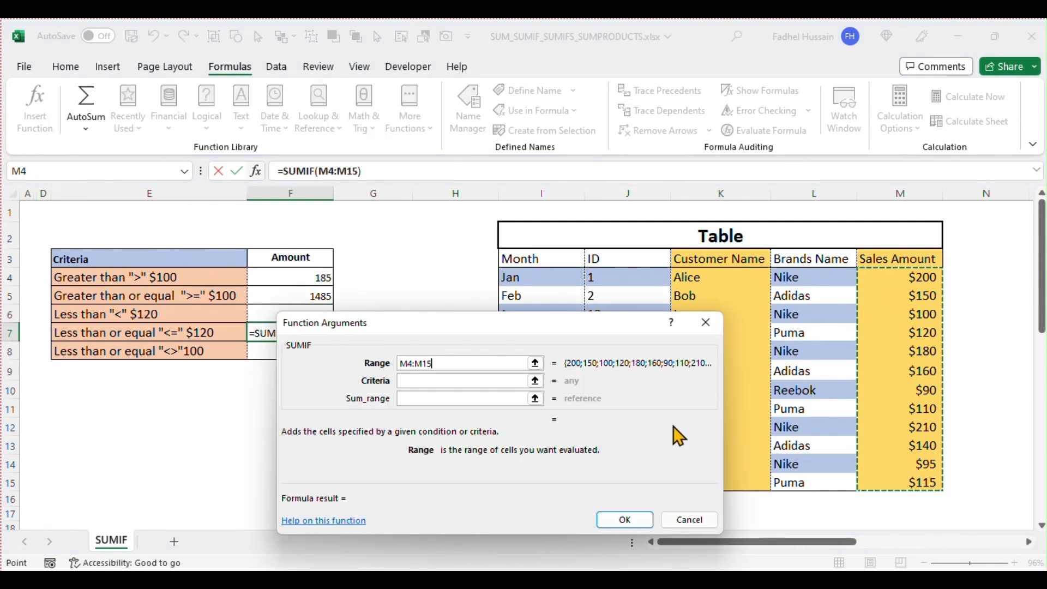
Complete F7's SUMIF with the criteria <=120 and the sum range M4:M15
left_click(462, 381)
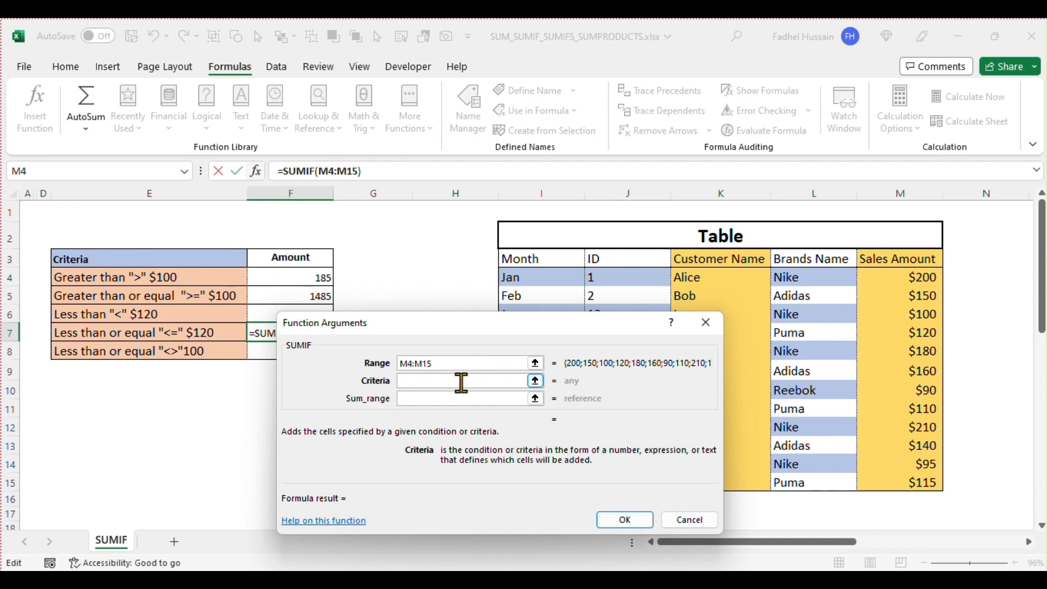
type("<=120")
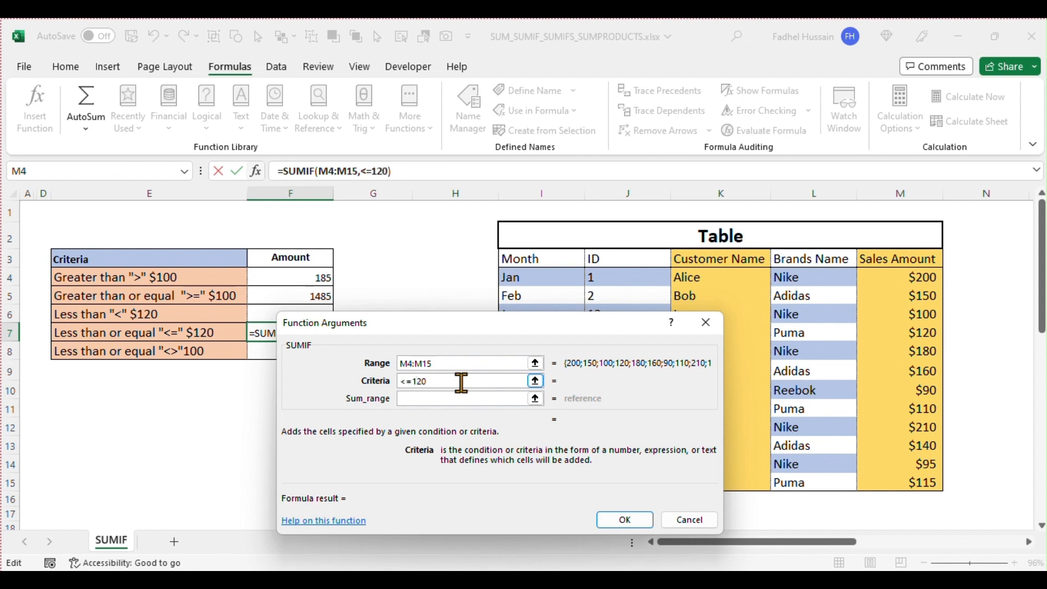
left_click(467, 399)
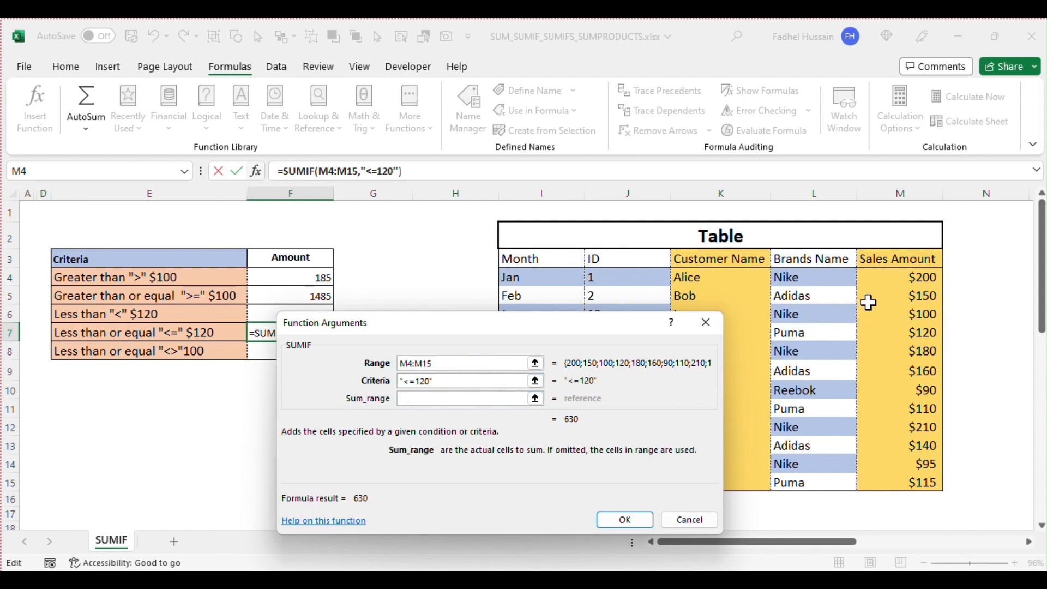
left_click_drag(878, 277, 907, 483)
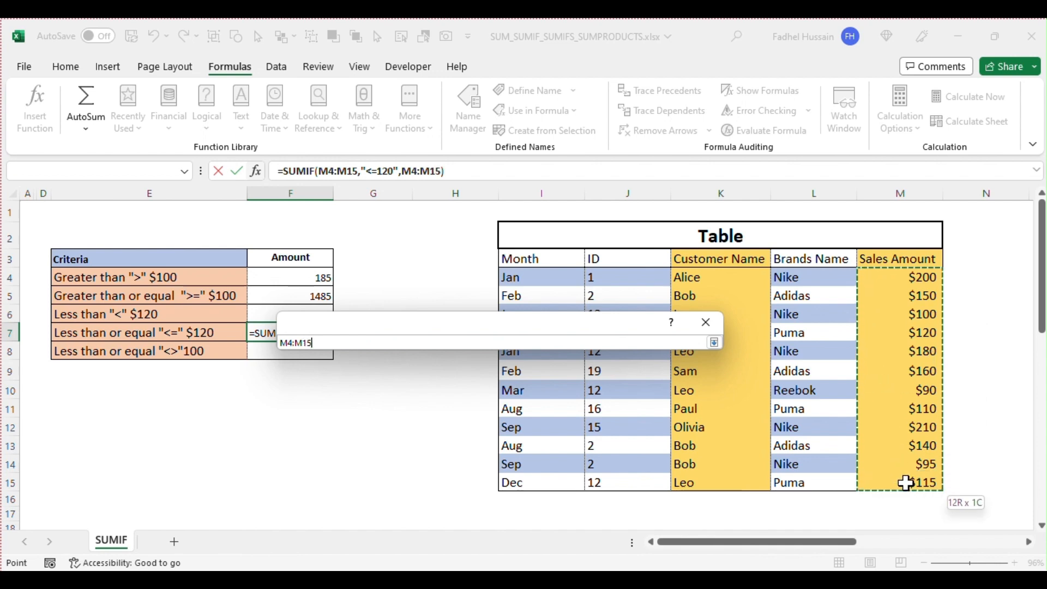
left_click(625, 520)
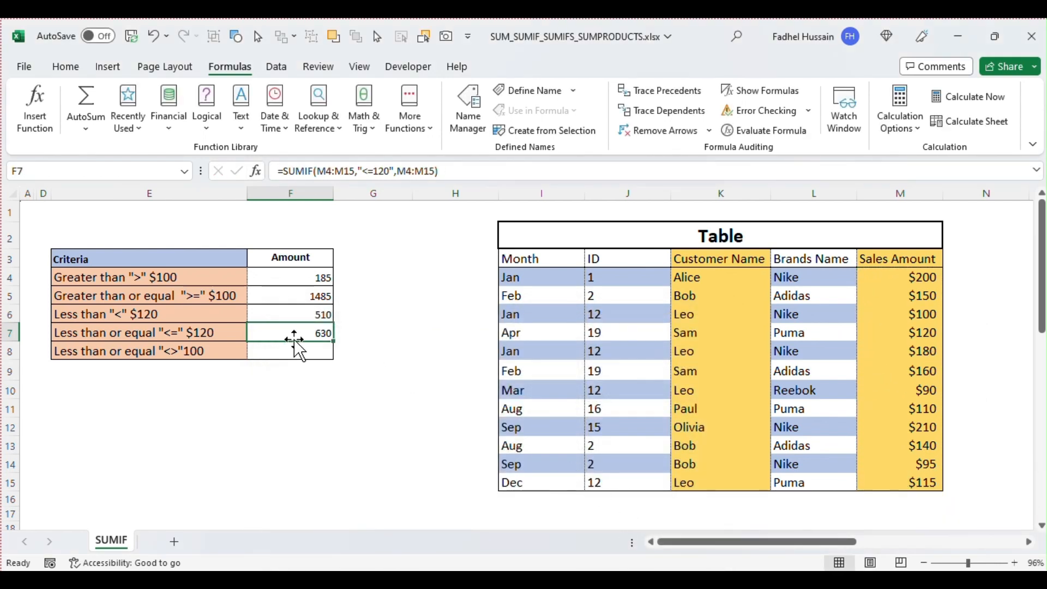
Insert a SUMIF function in F8 with M4:M15 as the range to evaluate
left_click(281, 348)
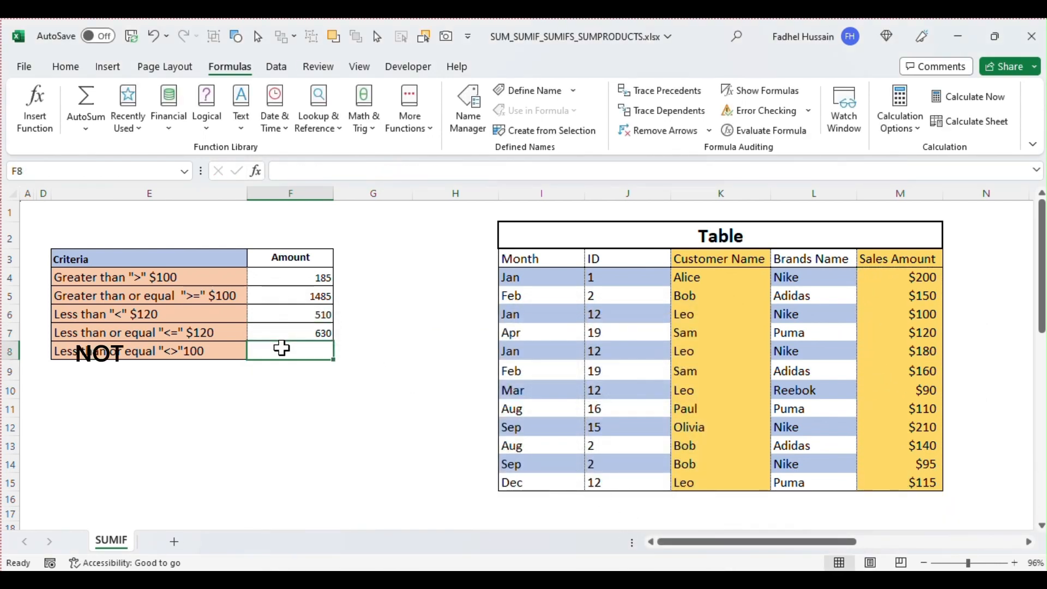
type("=")
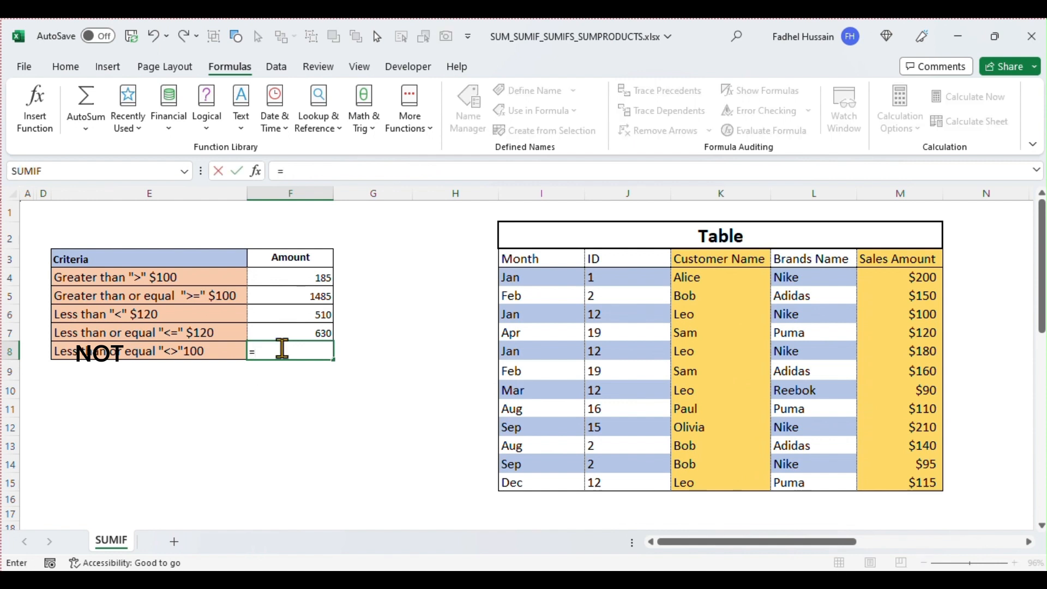
left_click(57, 177)
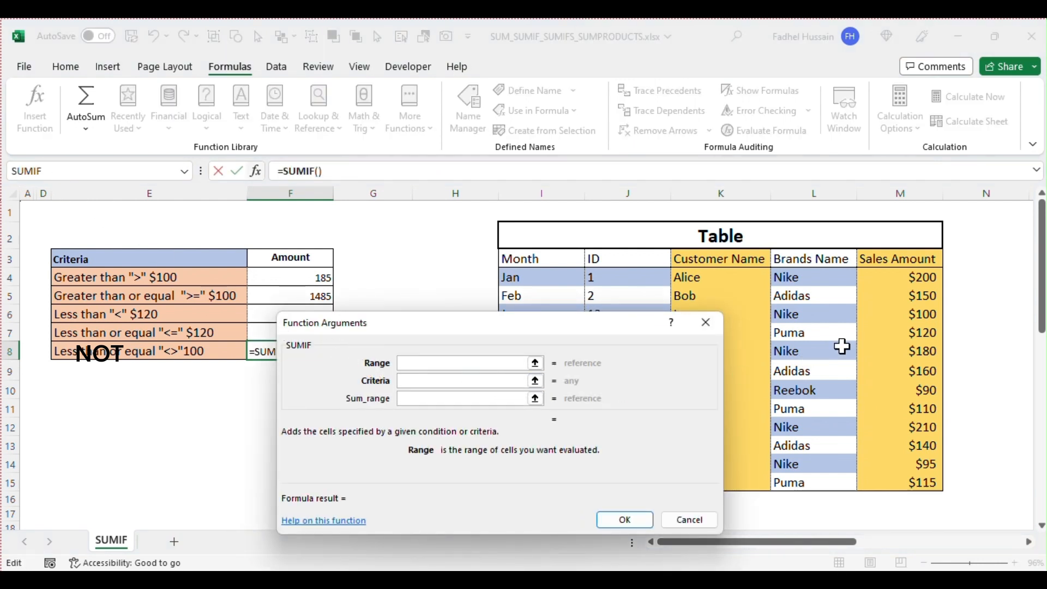
left_click_drag(899, 279, 918, 488)
Complete F8's SUMIF with the criteria <>100 and the sum range M4:M15
left_click(464, 381)
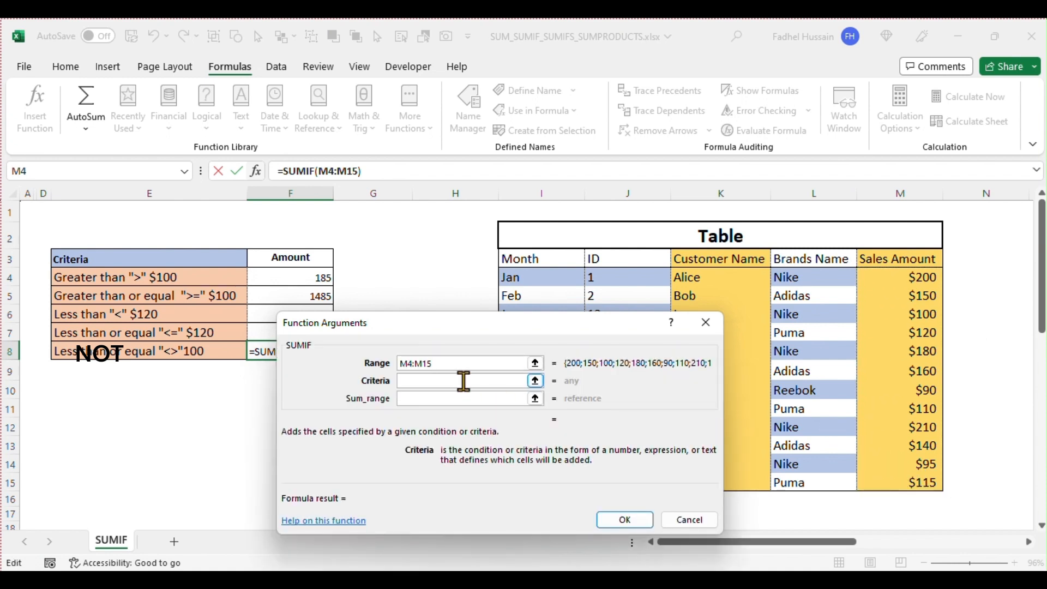
left_click(443, 401)
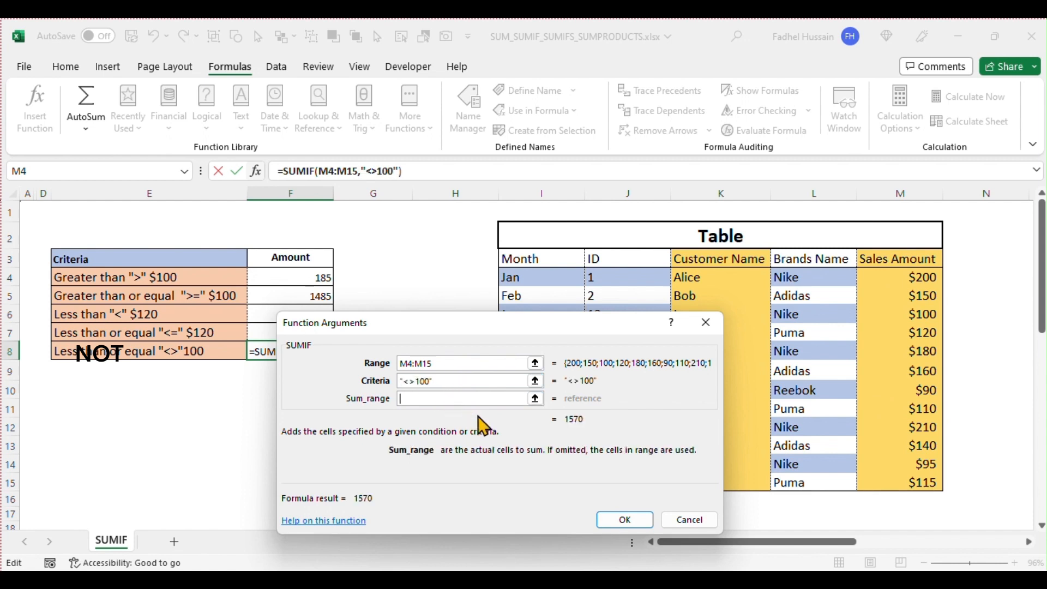
left_click_drag(918, 276, 932, 483)
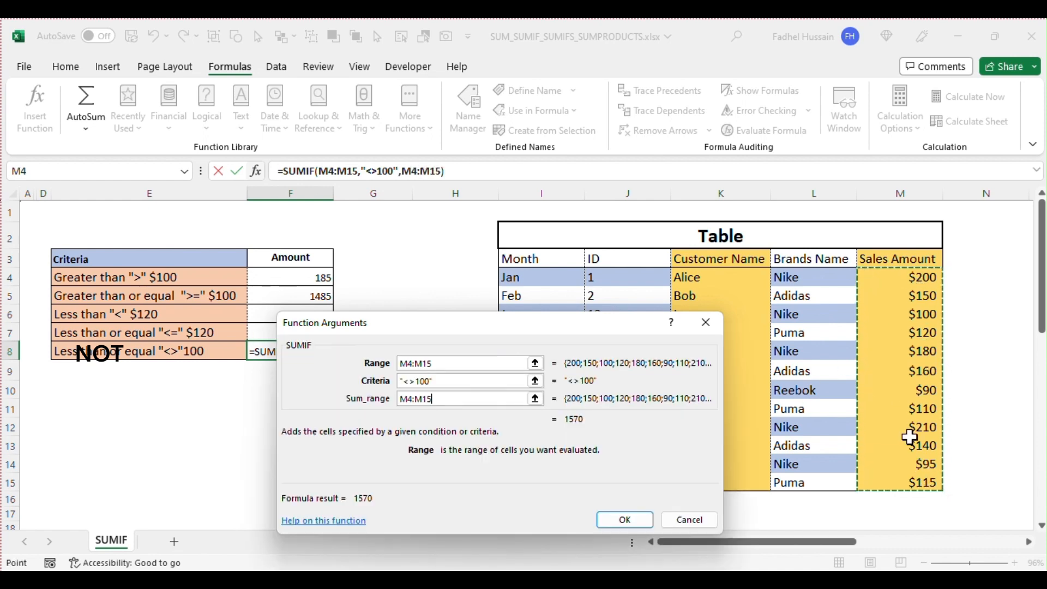
left_click(608, 519)
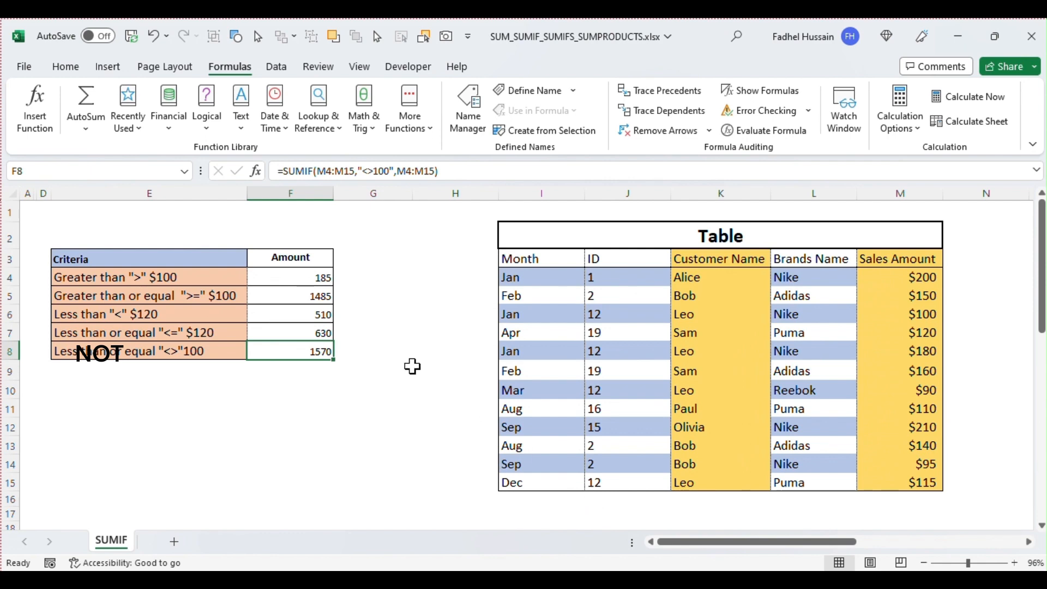